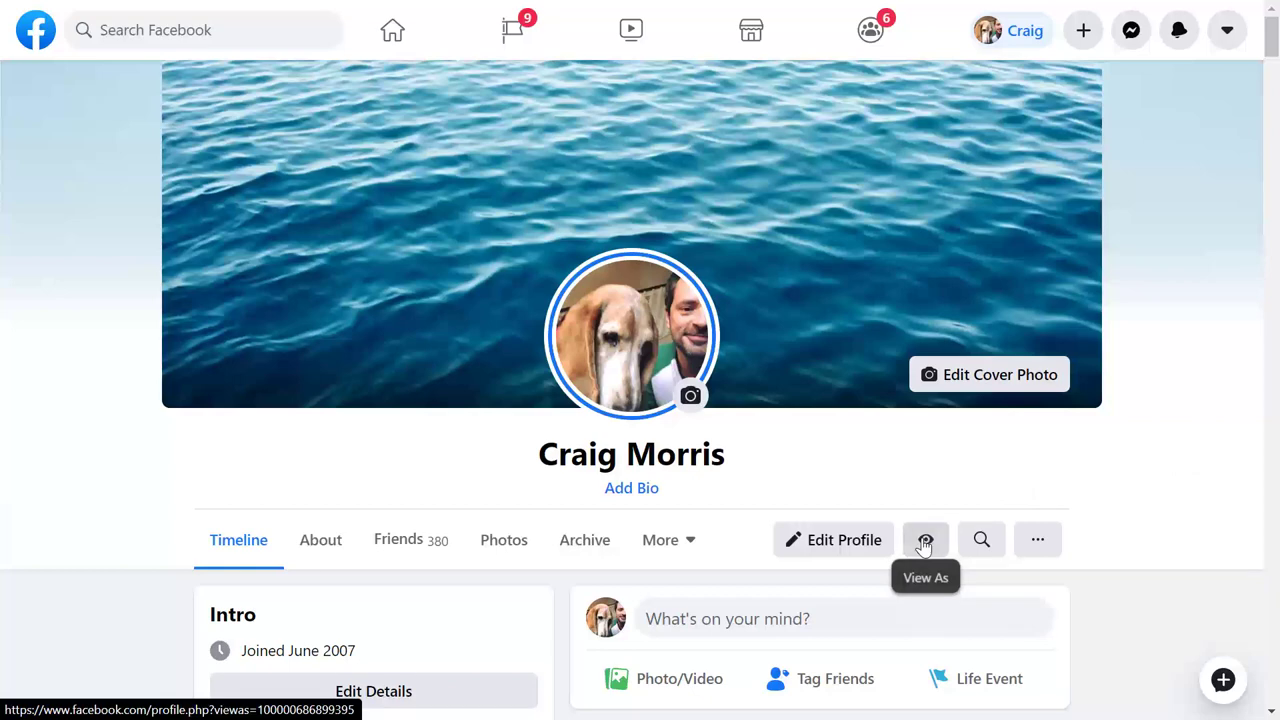
Preview the profile as the public sees it, examine its header, intro and posts area, and leave the preview
click(925, 541)
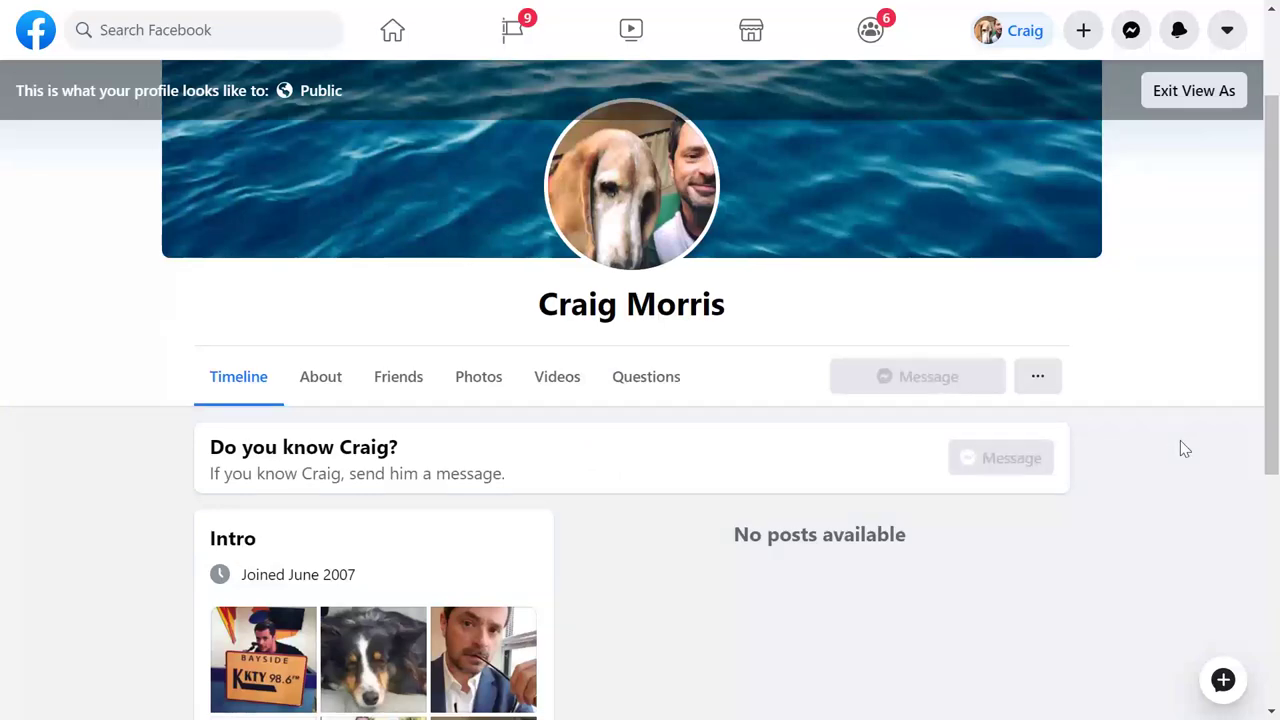
scroll(1182, 448, up, 2)
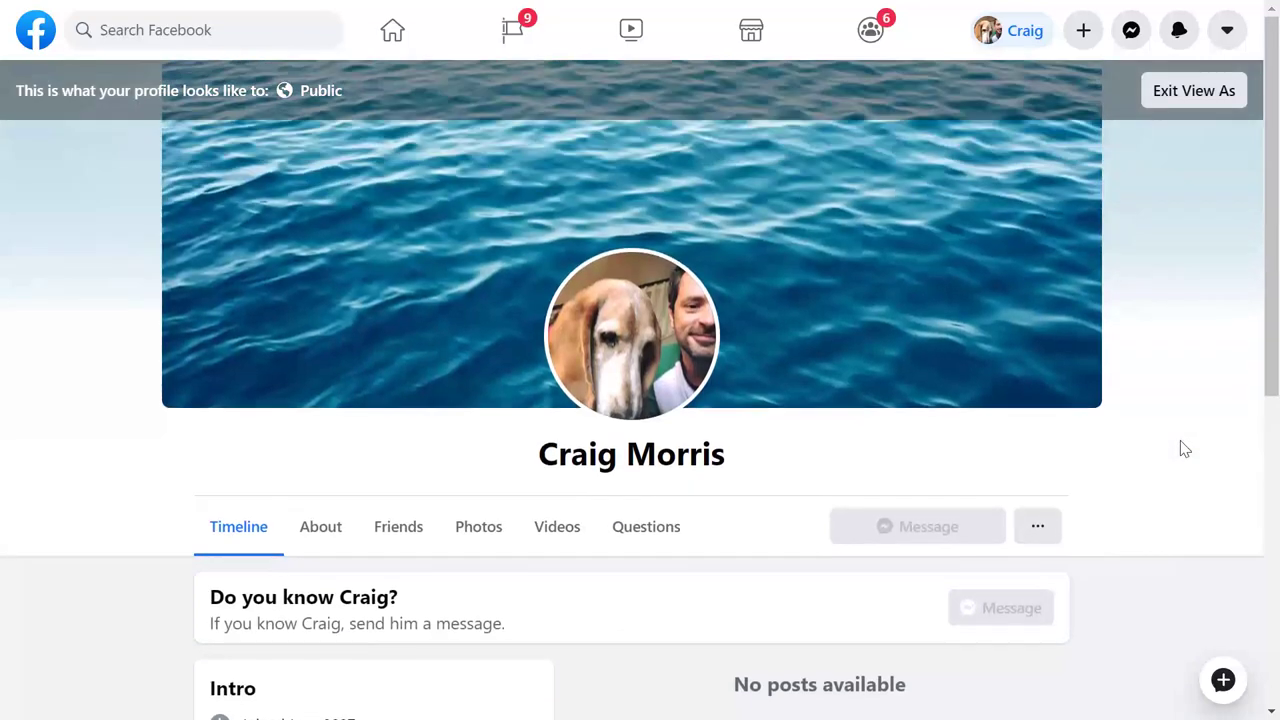
scroll(1183, 448, down, 2)
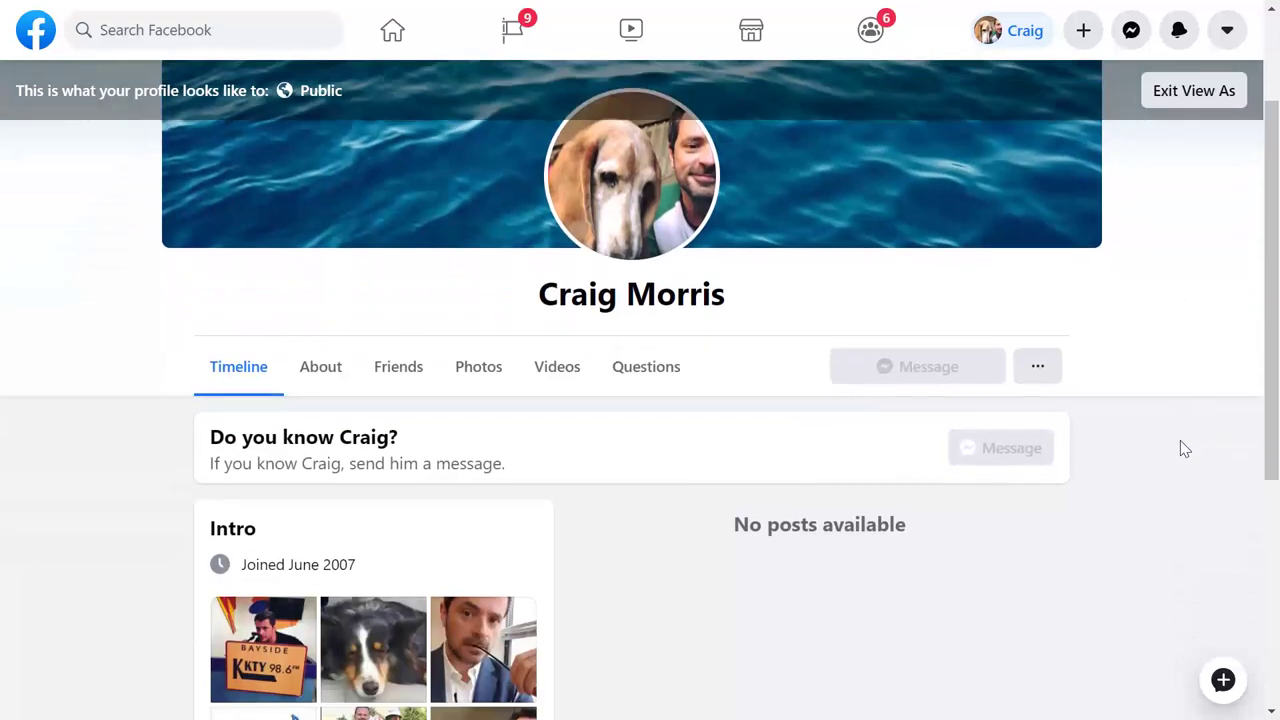
scroll(1182, 448, up, 2)
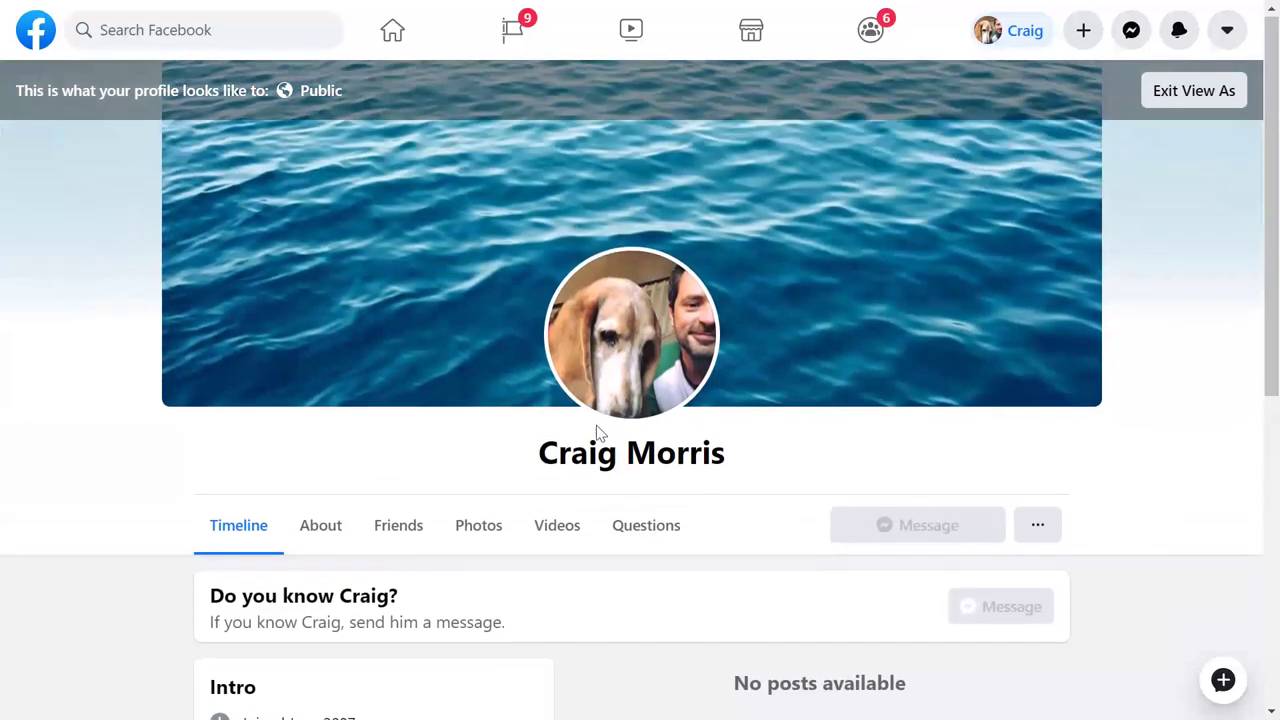
scroll(1104, 529, down, 3)
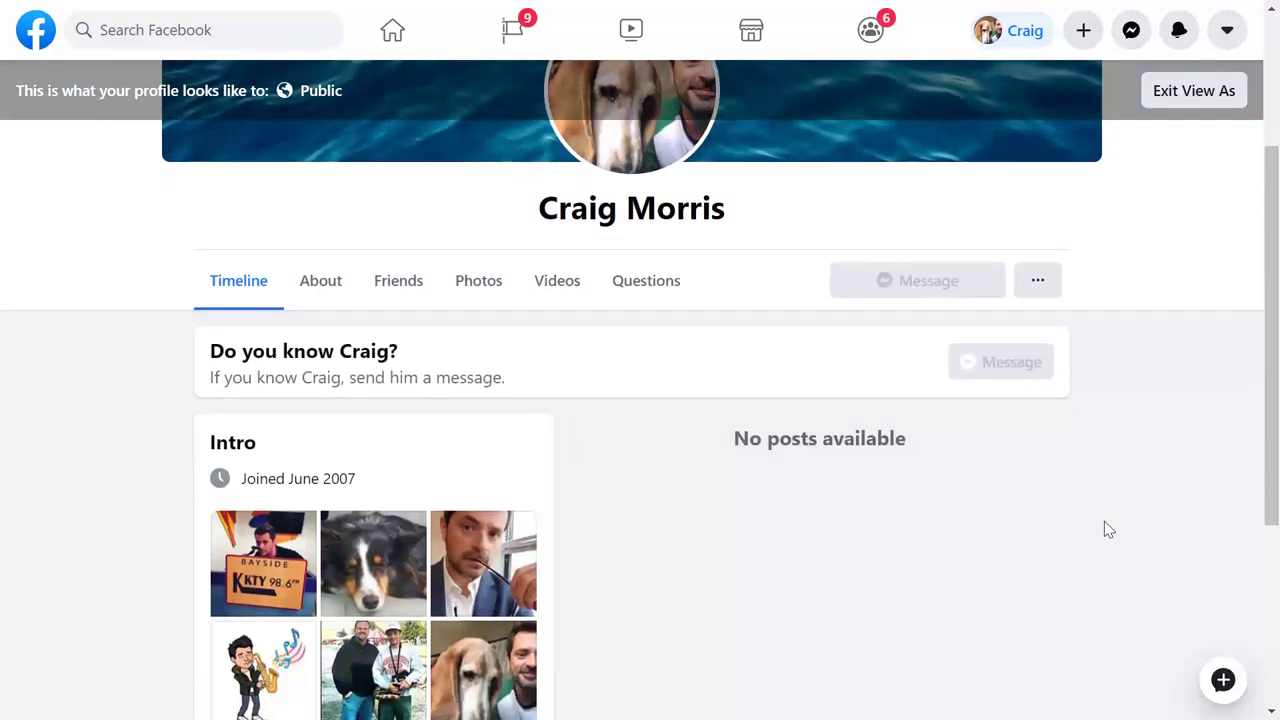
scroll(1104, 529, up, 1)
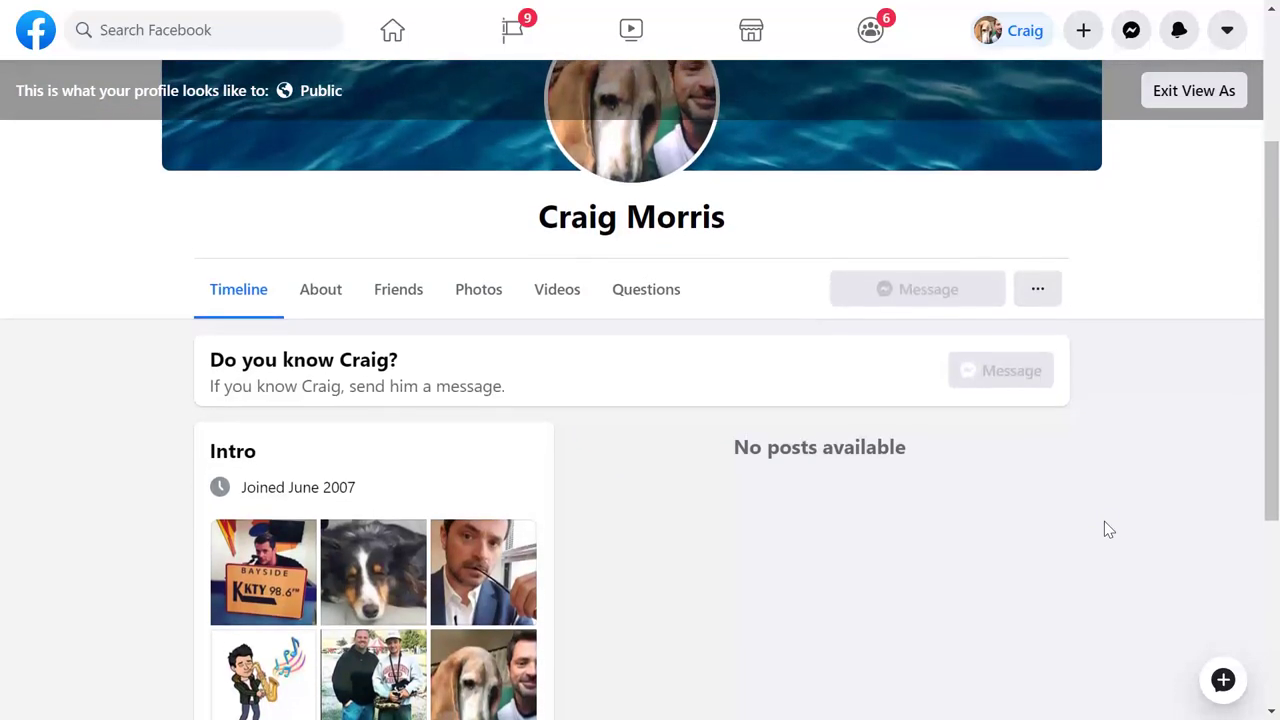
scroll(1104, 529, down, 1)
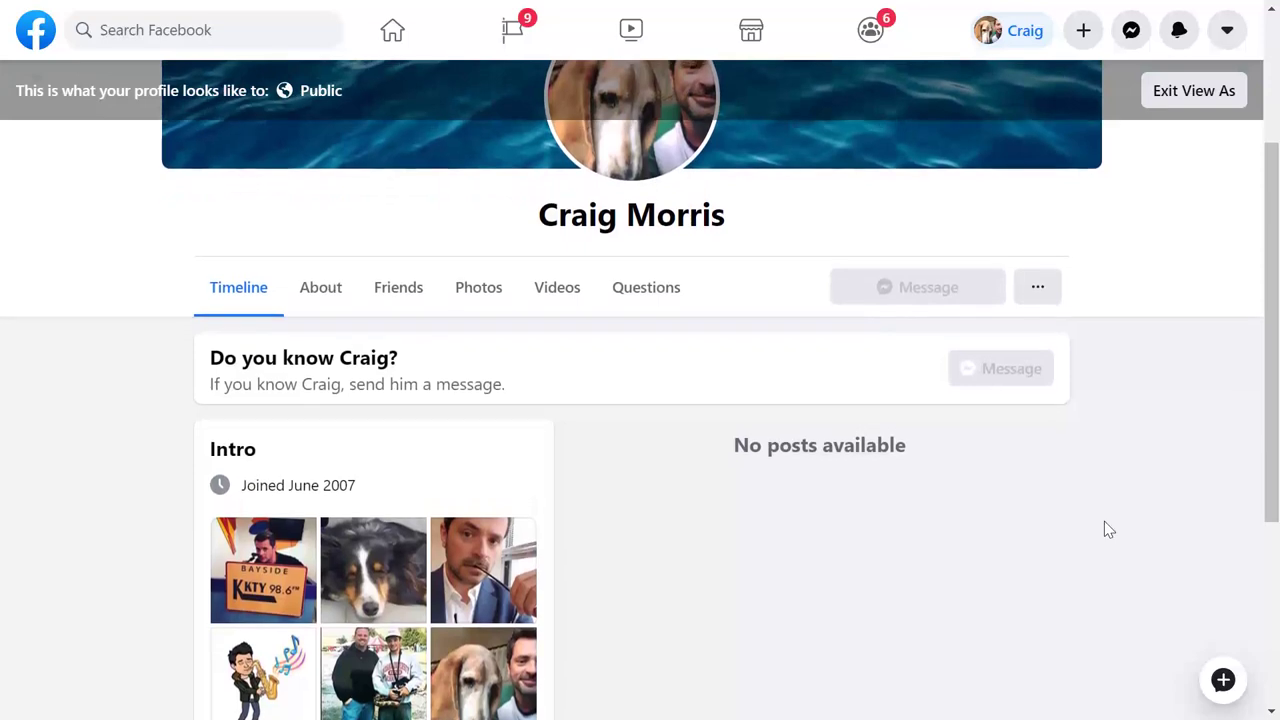
scroll(1104, 521, up, 2)
scroll(1104, 521, up, 1)
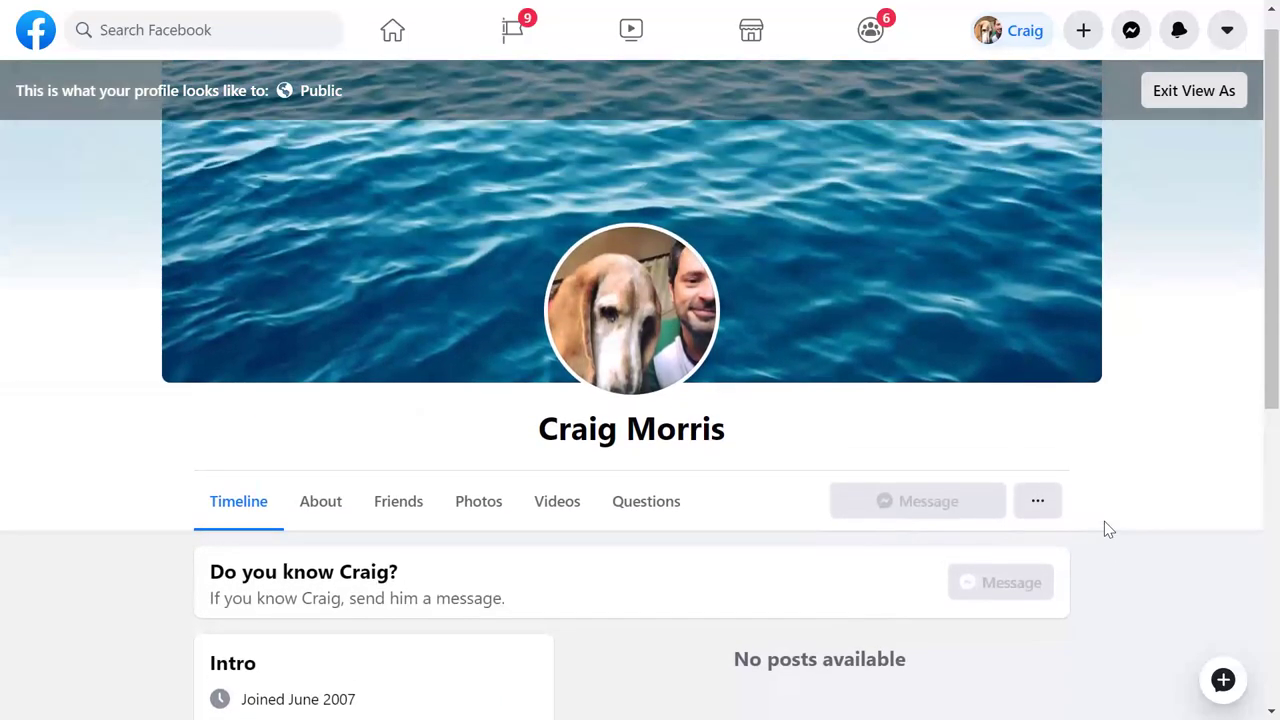
scroll(1104, 521, down, 2)
scroll(1105, 521, down, 1)
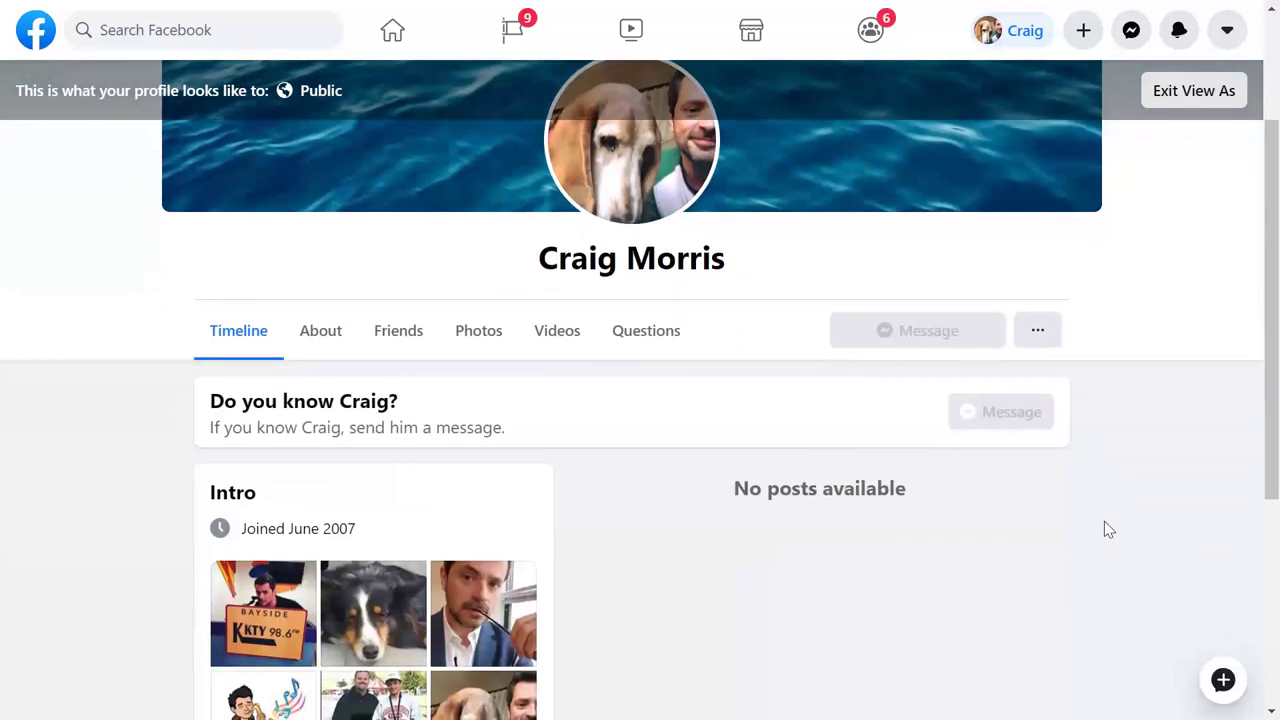
scroll(1105, 521, up, 2)
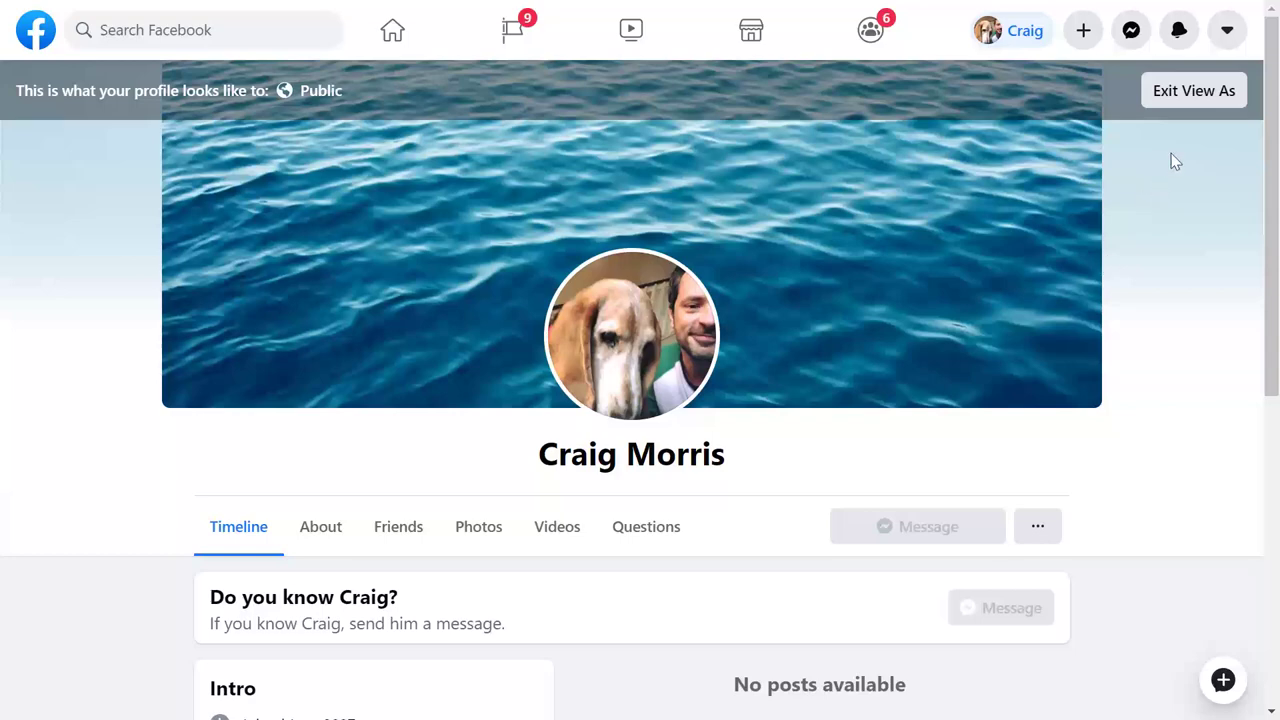
click(1195, 97)
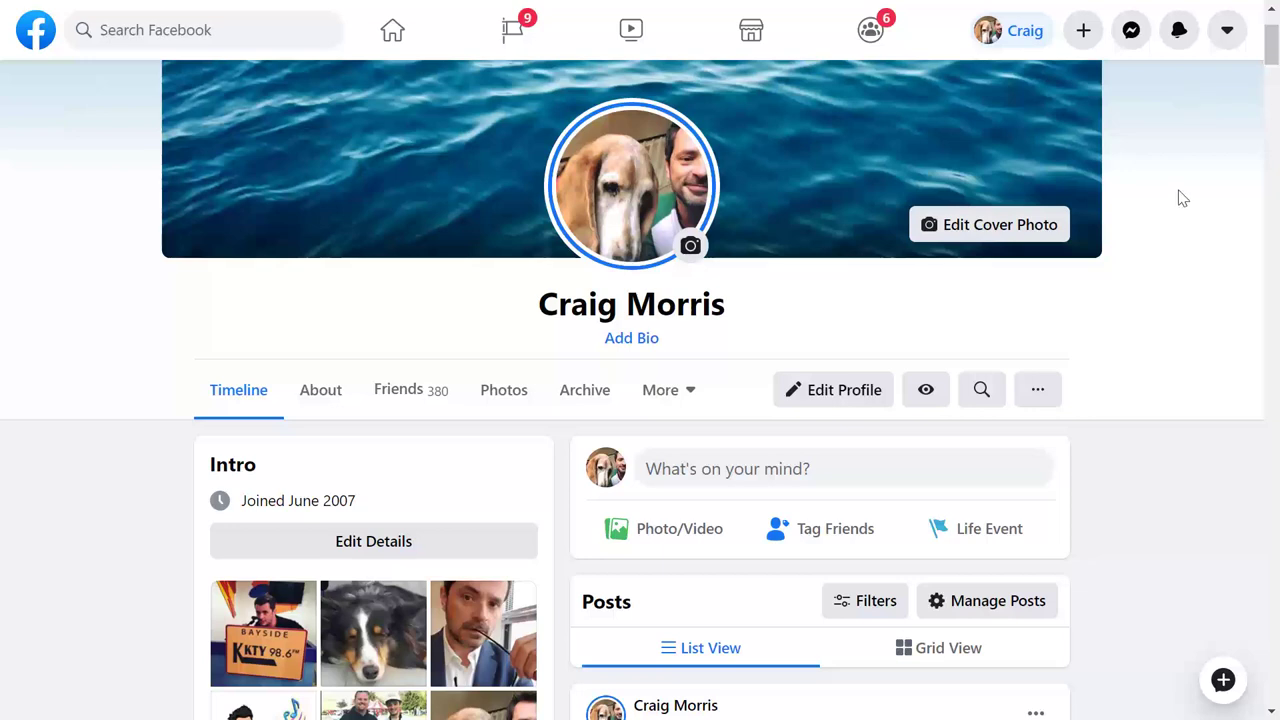
scroll(1182, 198, up, 2)
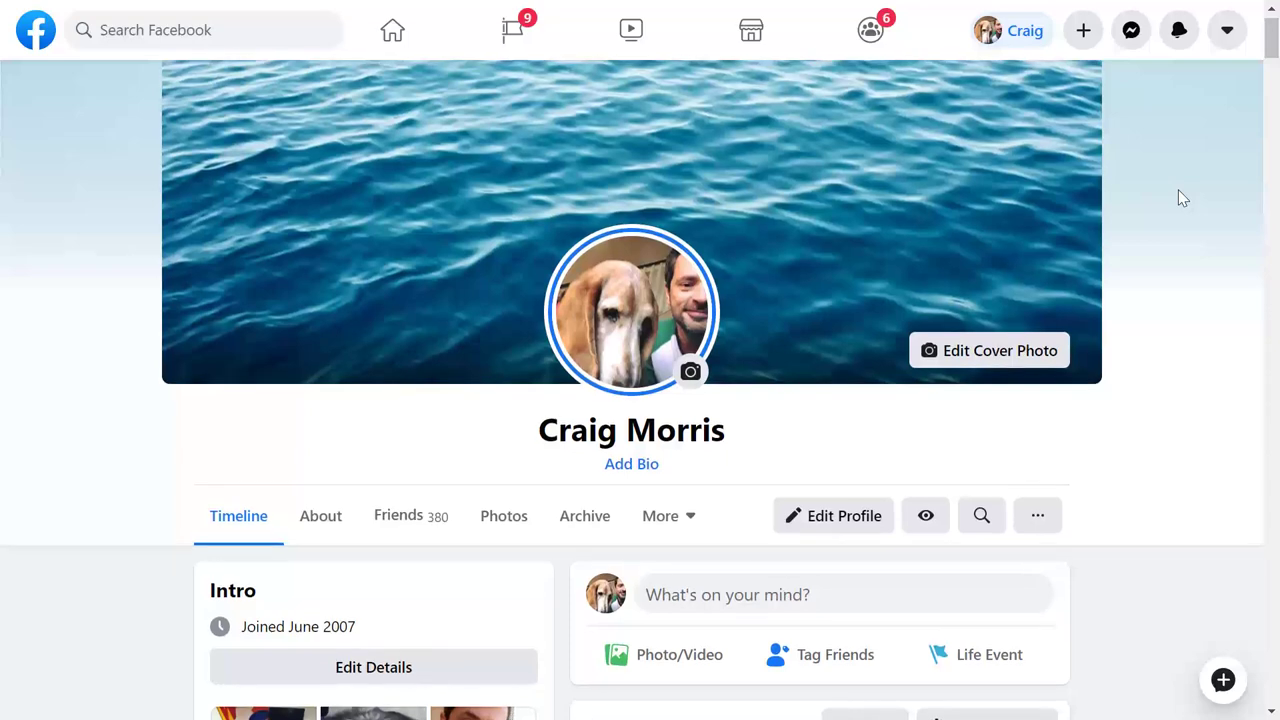
scroll(1178, 197, up, 1)
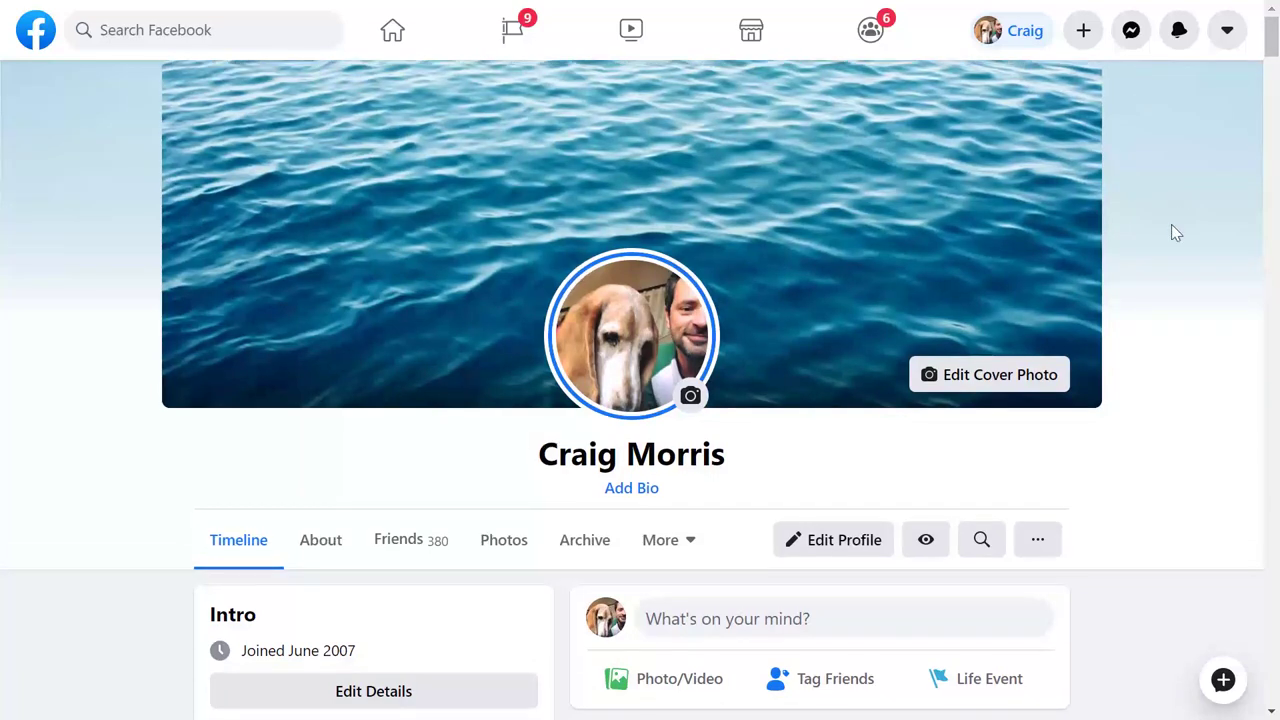
Start a new profile post and set its audience to Friends
click(763, 622)
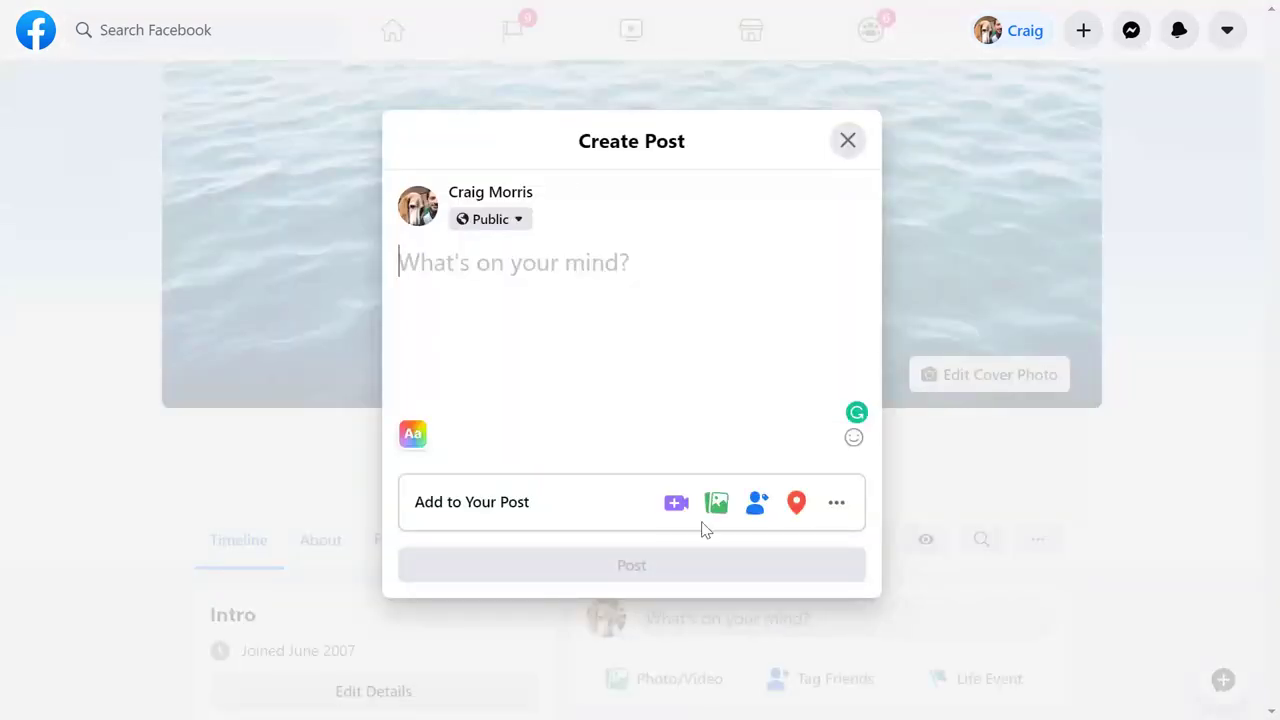
click(511, 226)
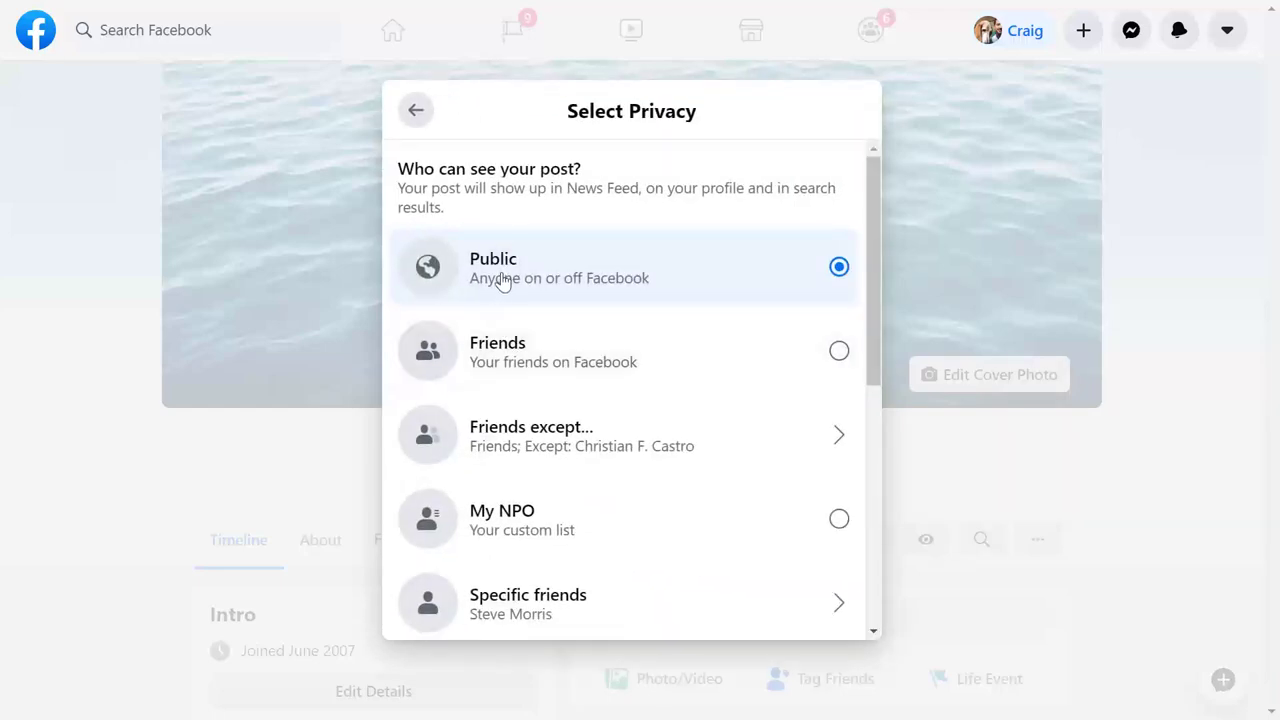
click(531, 358)
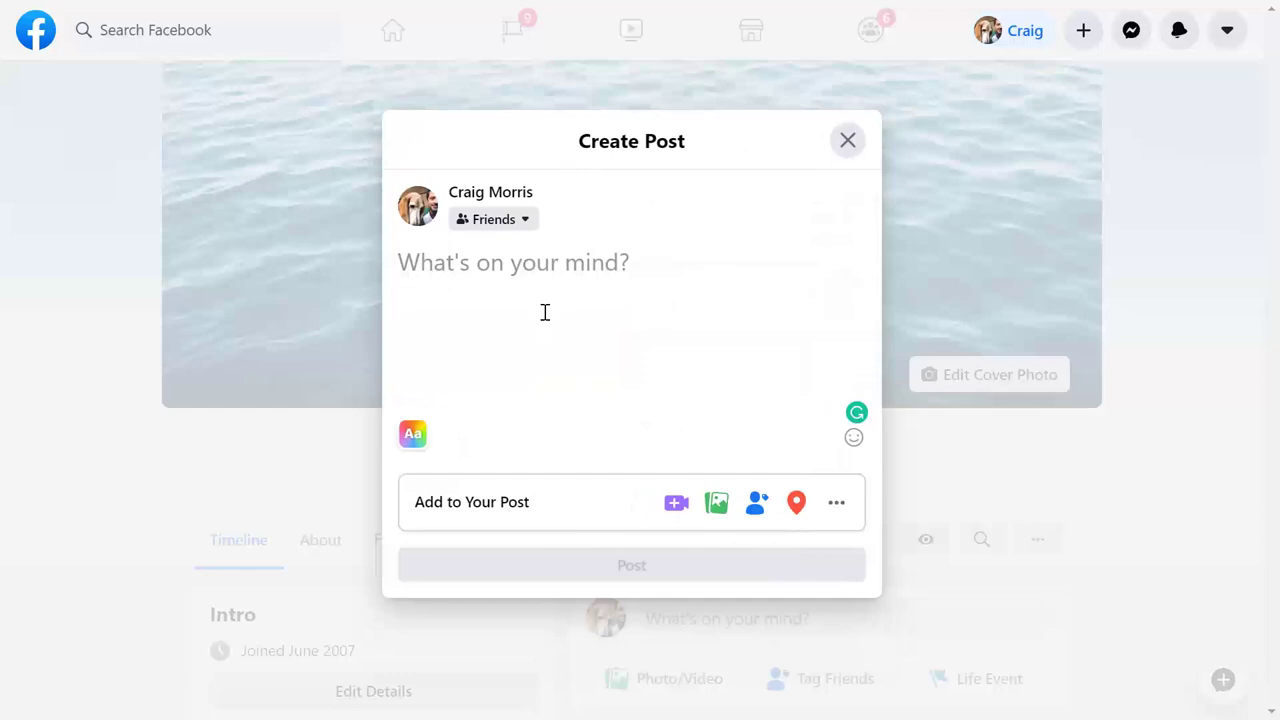
click(545, 312)
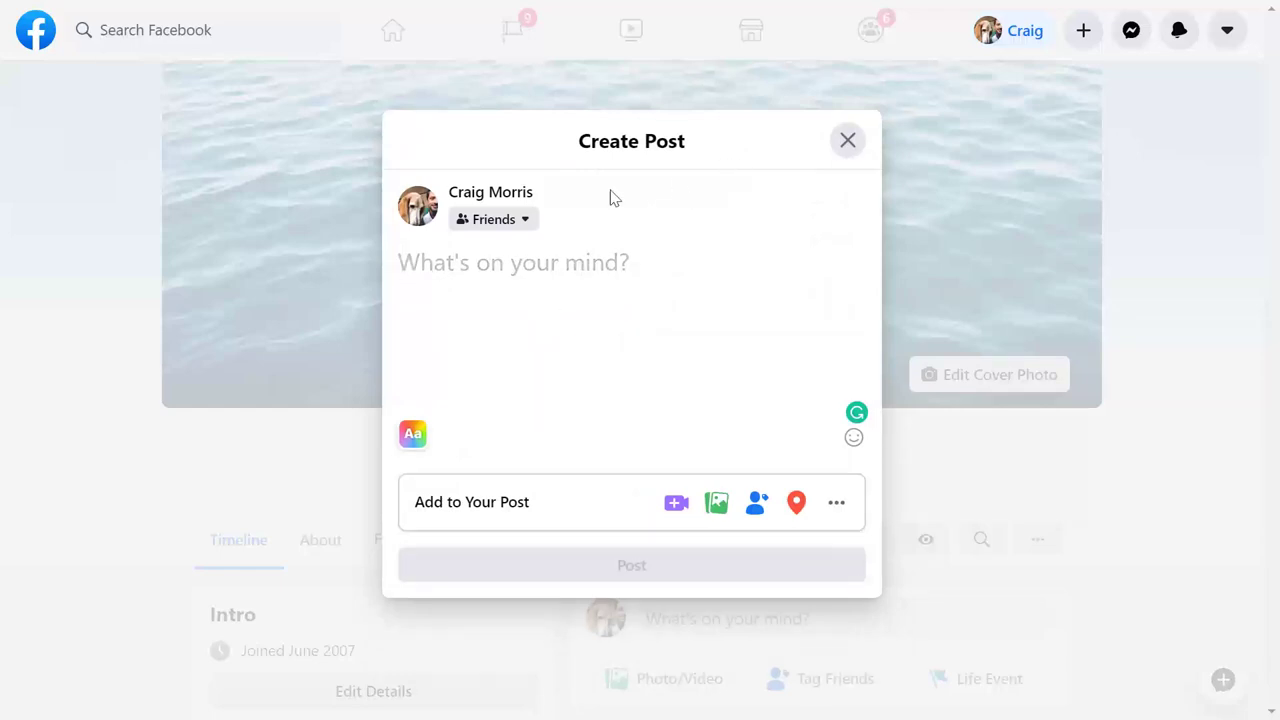
Set the new post's audience back to Public and close the empty draft without posting
click(519, 224)
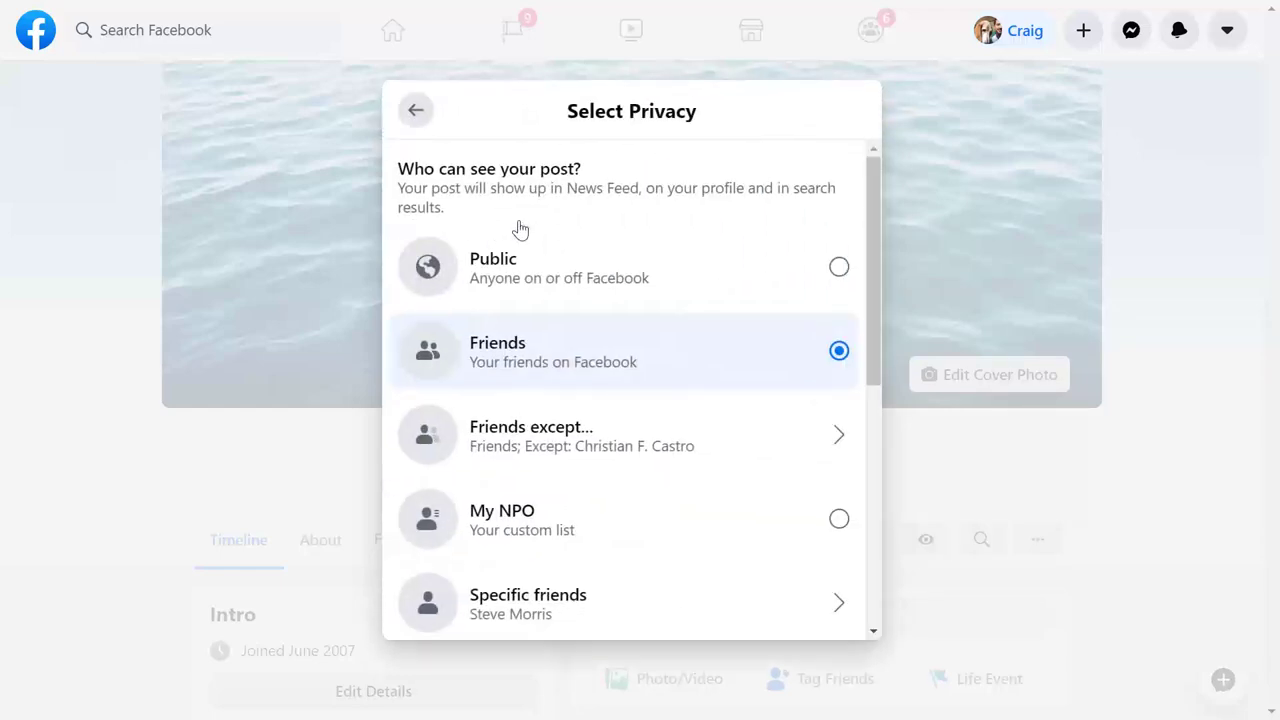
click(537, 290)
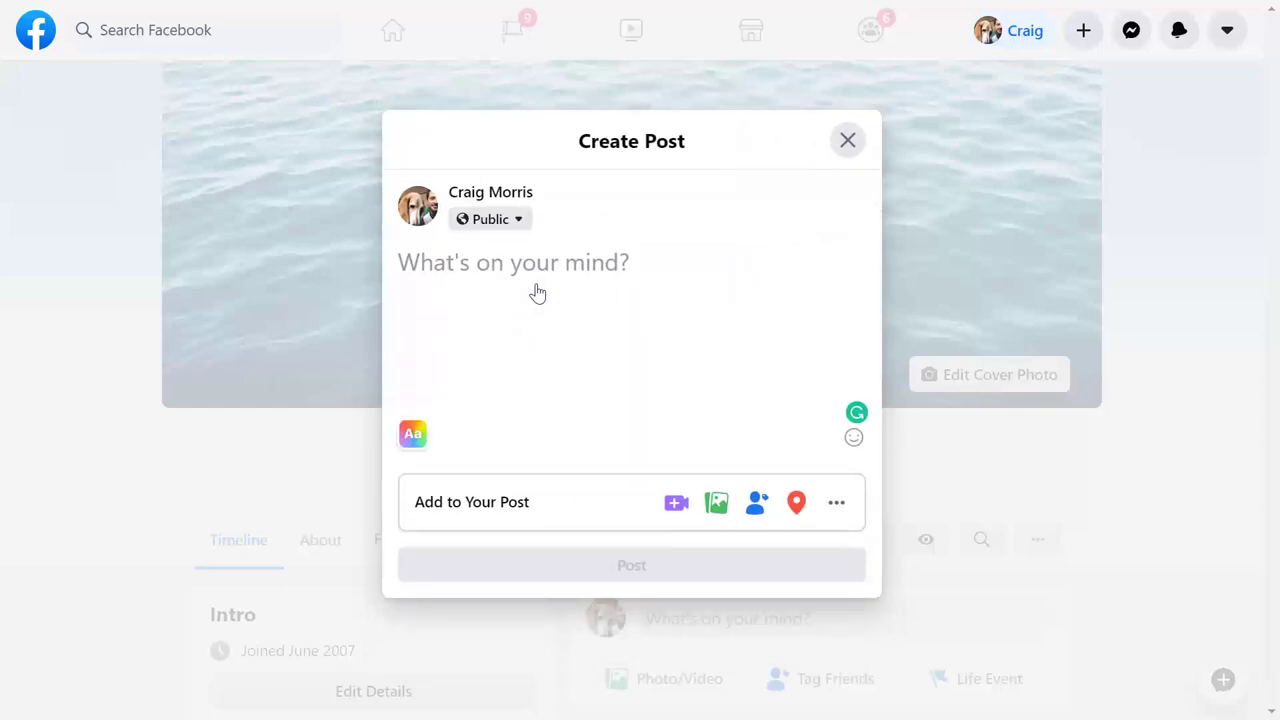
click(537, 284)
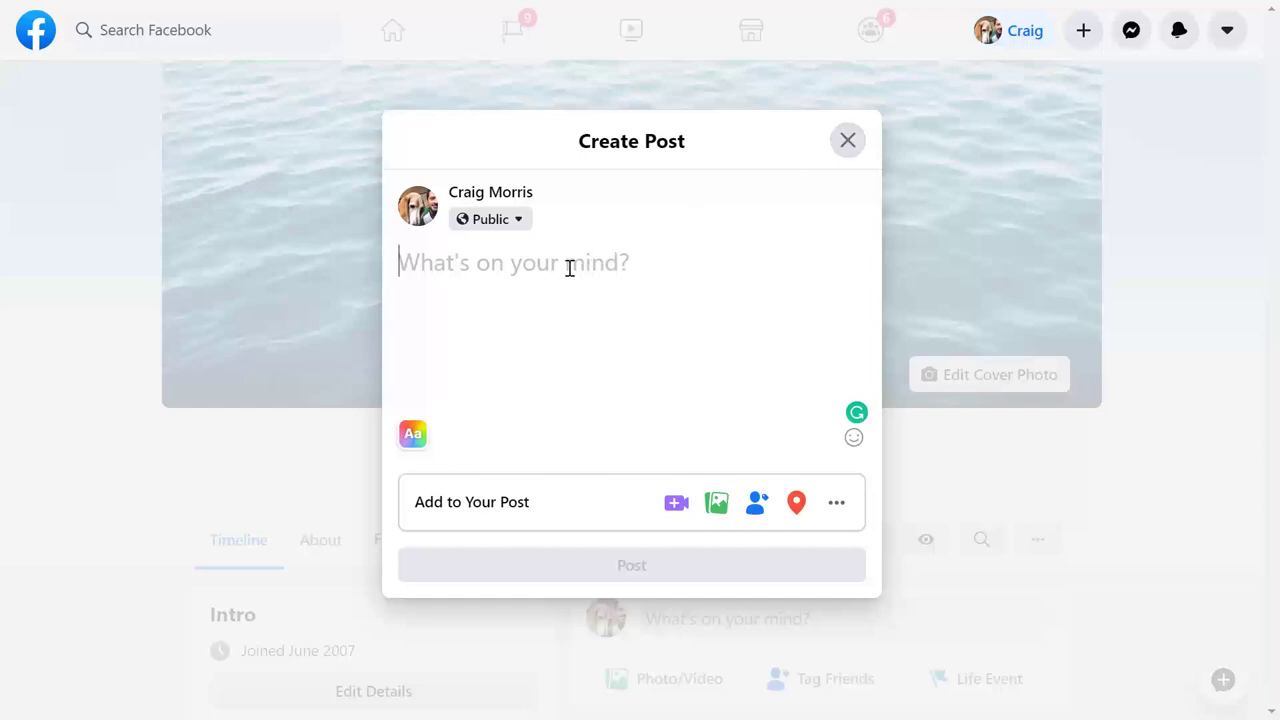
click(848, 140)
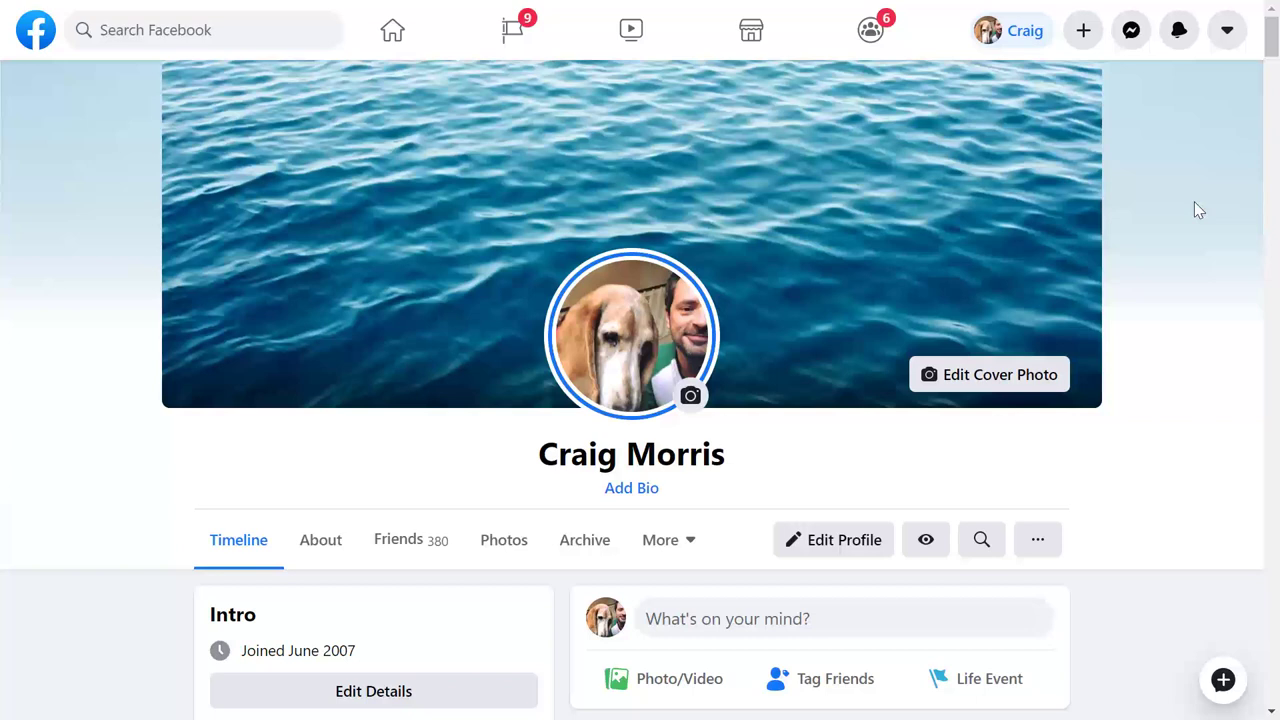
Go to the friend lists from the home feed and open the custom list My NPO
click(400, 34)
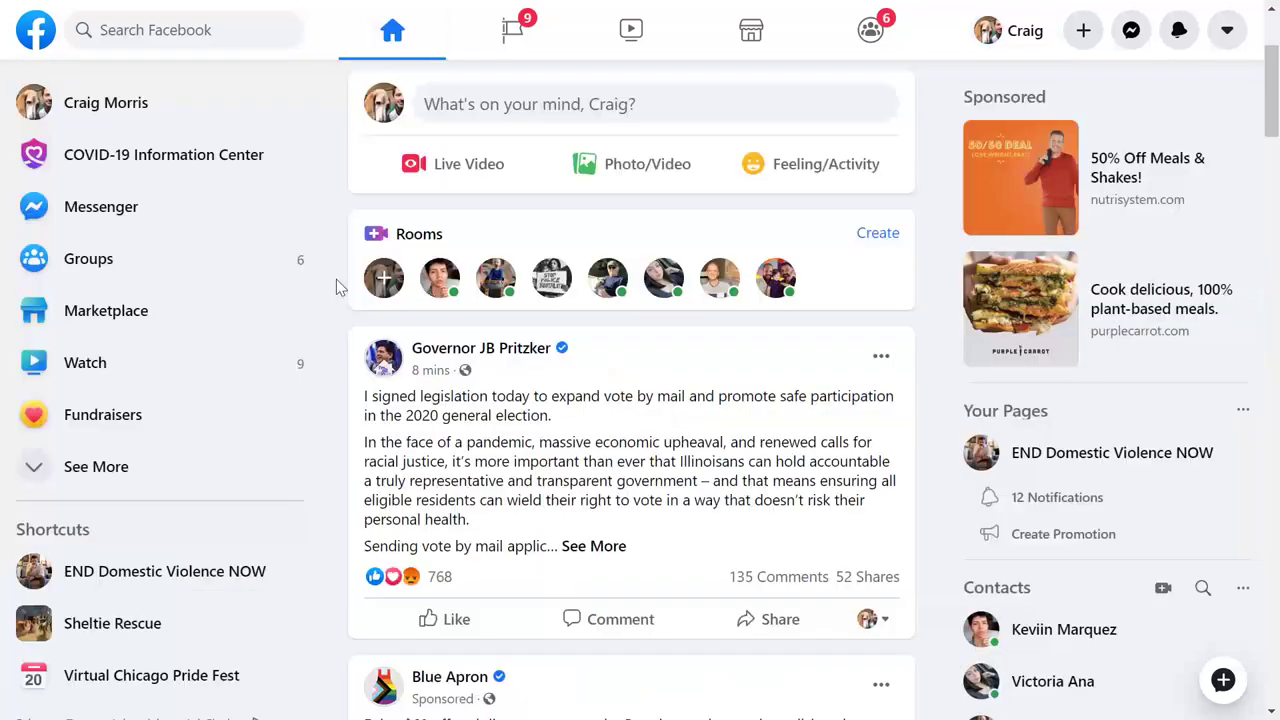
click(36, 476)
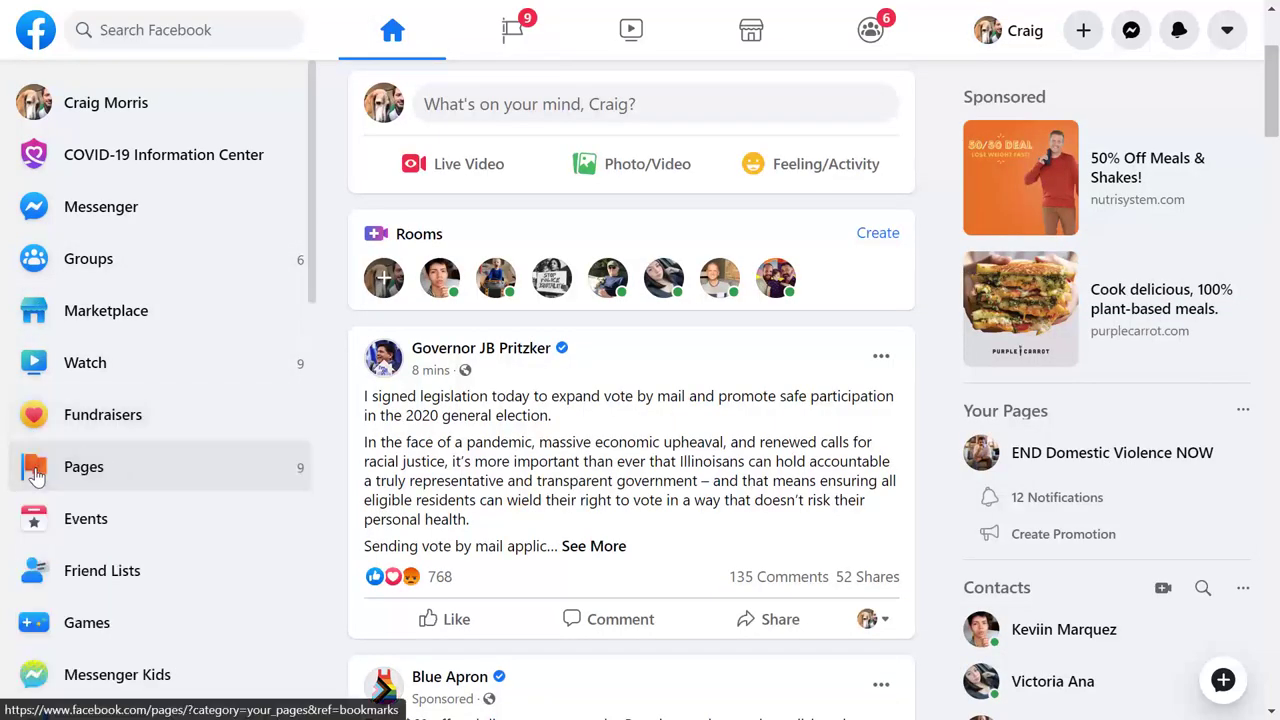
click(85, 574)
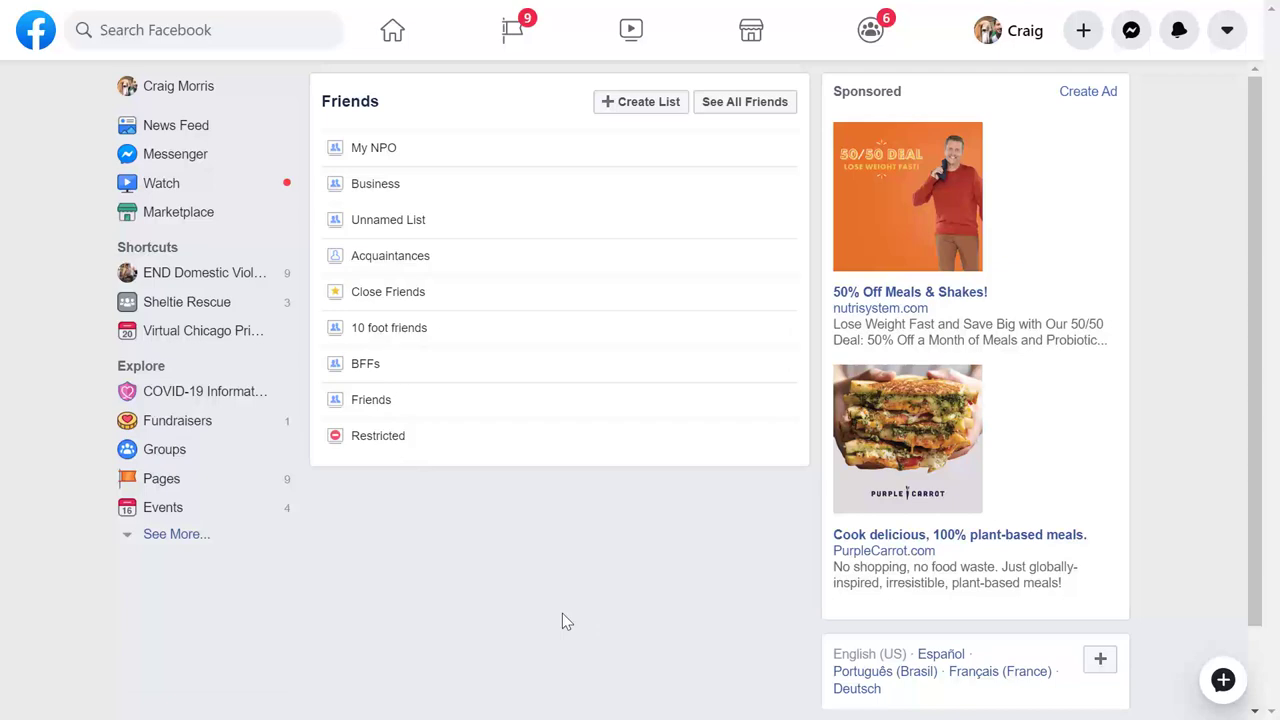
click(386, 161)
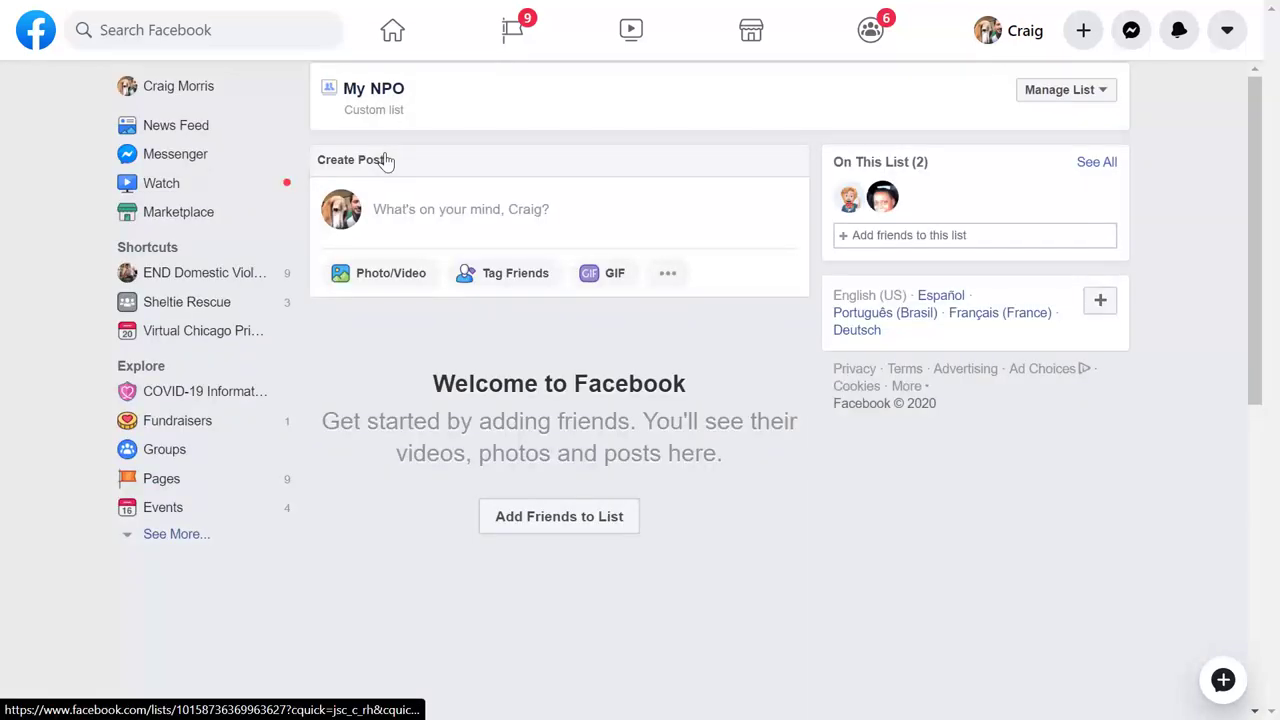
Draft a post reading "my post" for the My NPO list and close the composer without posting it
click(475, 229)
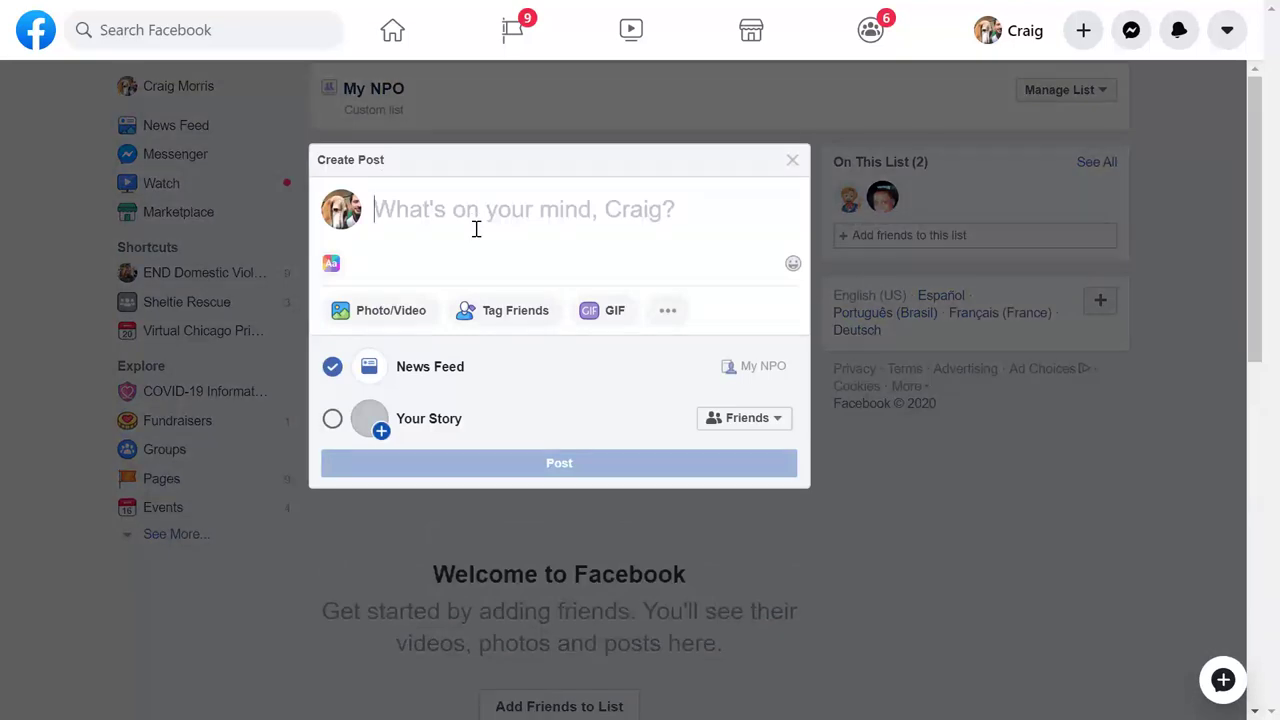
text(my post)
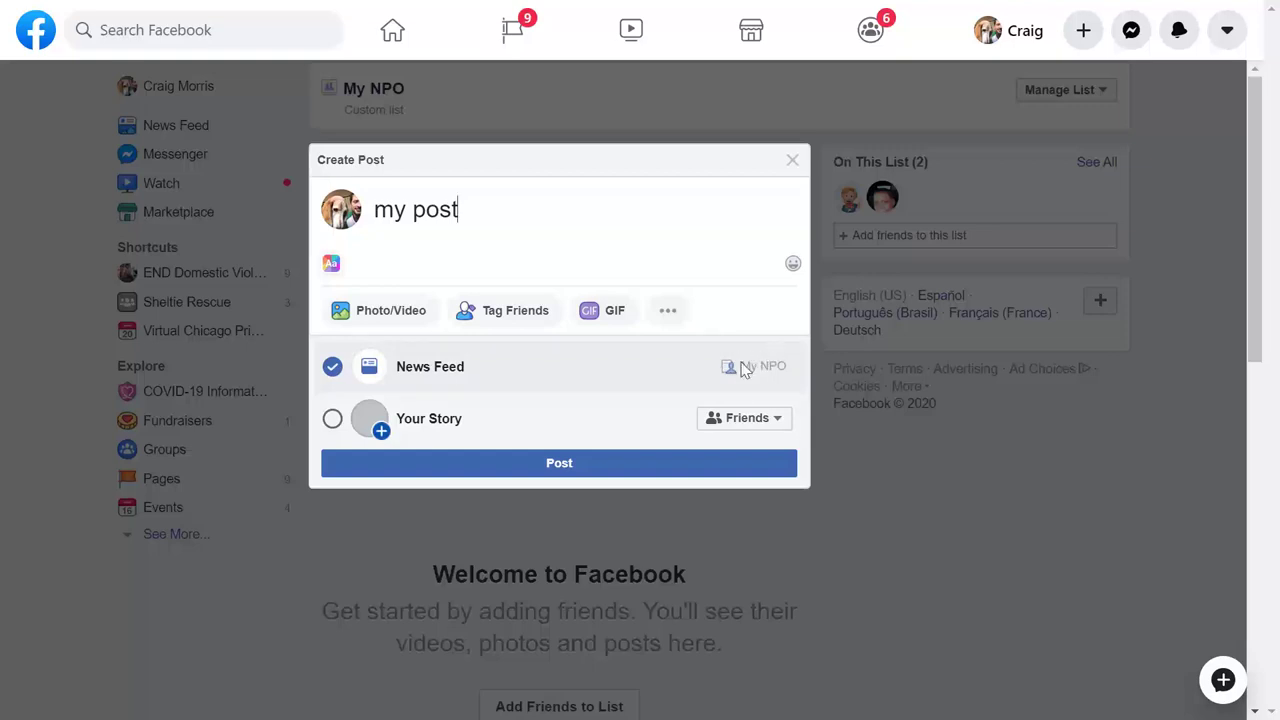
click(792, 161)
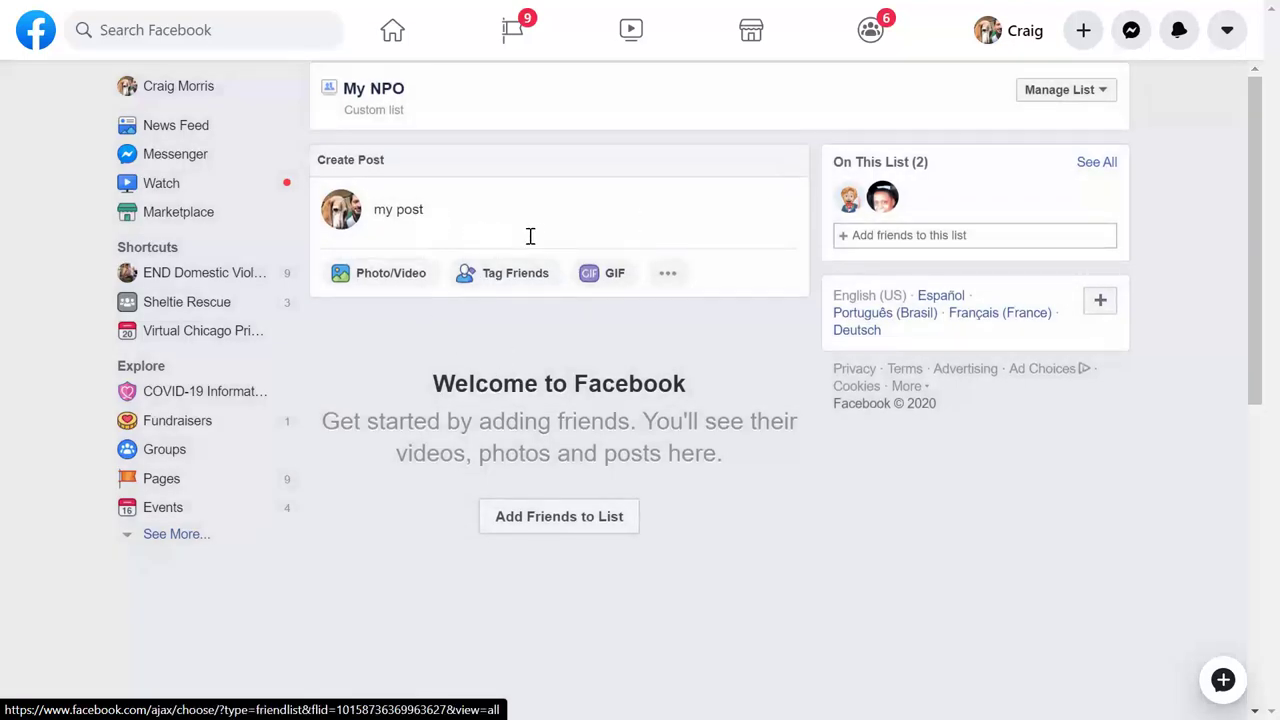
Return to the friend lists and start a new list named "my list"
click(392, 33)
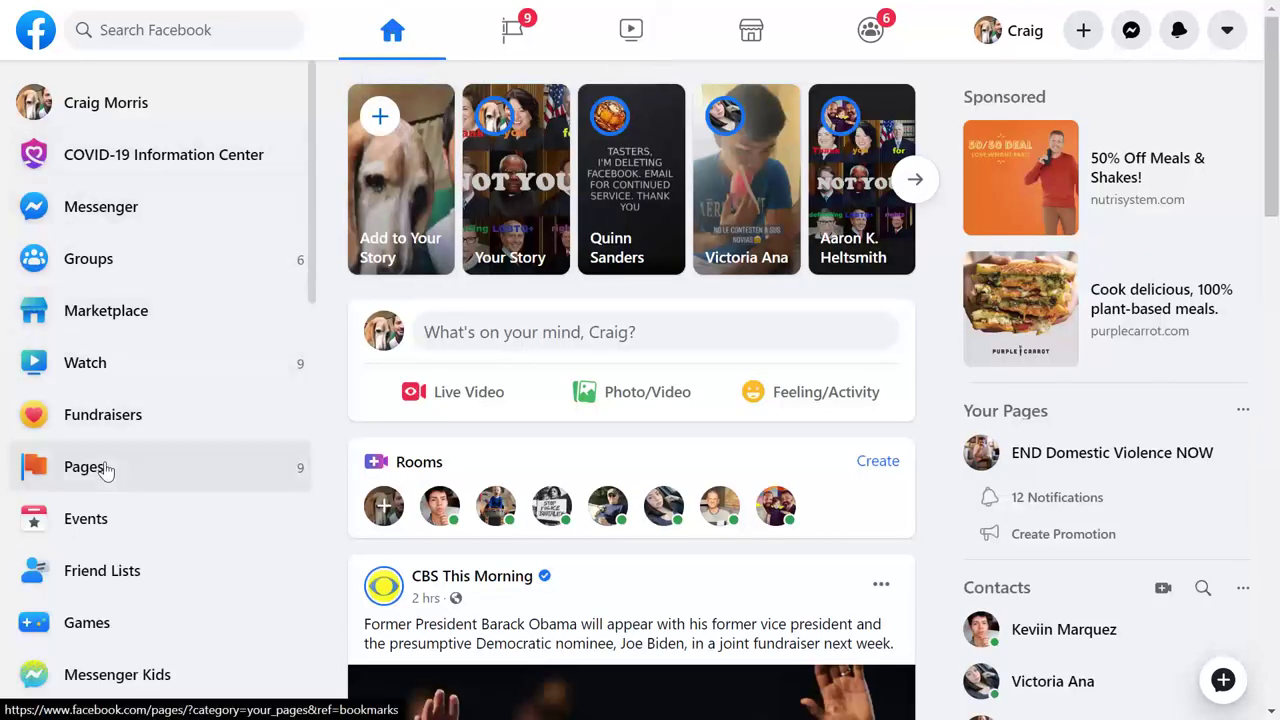
click(97, 577)
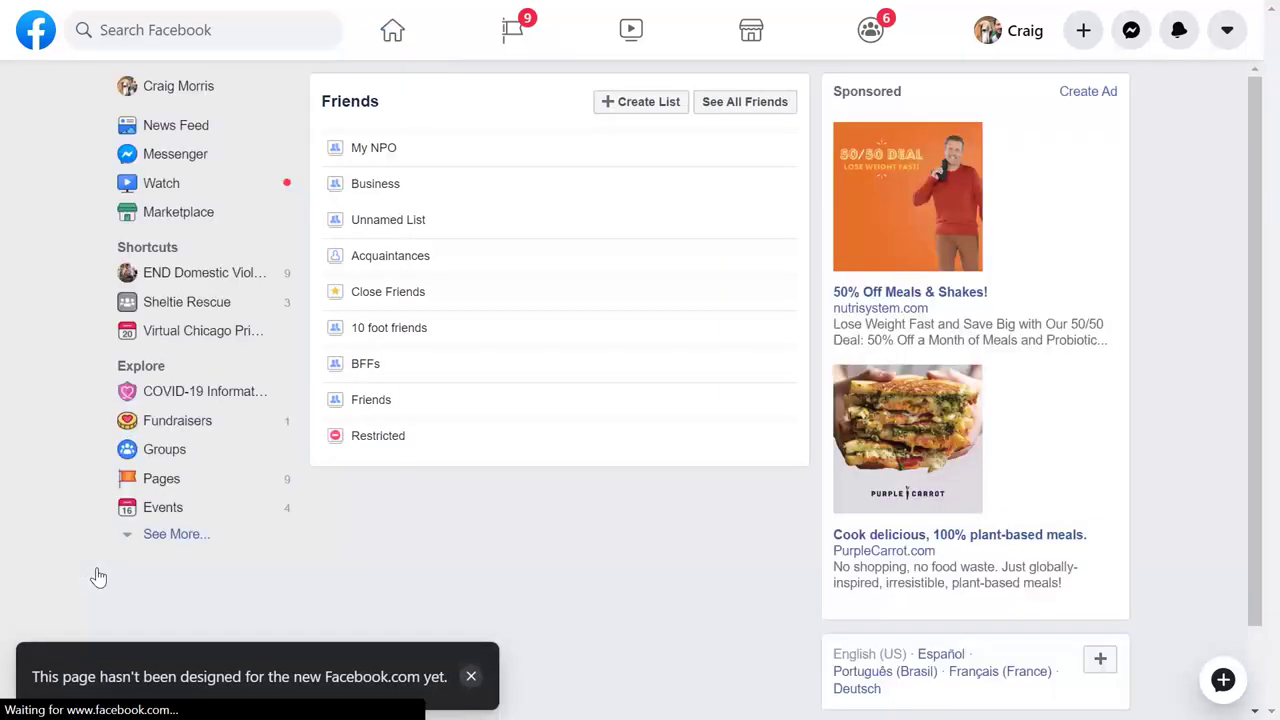
click(645, 103)
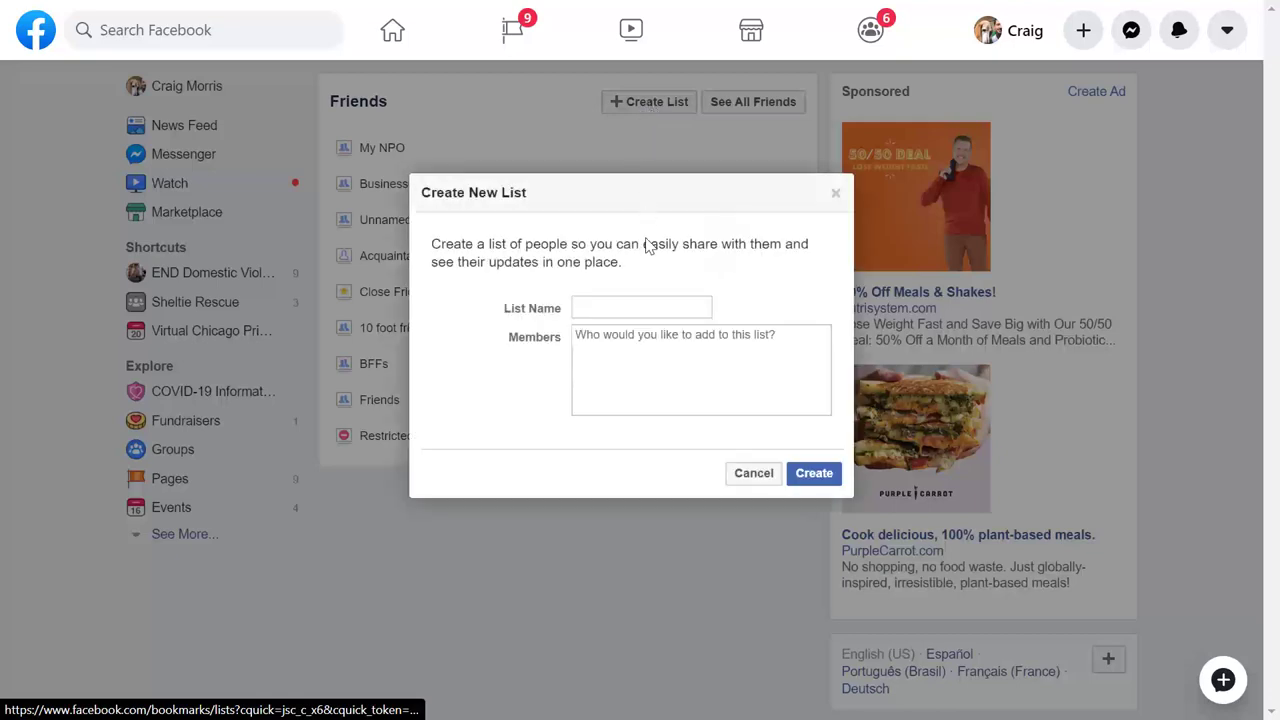
click(637, 305)
text(my lsit)
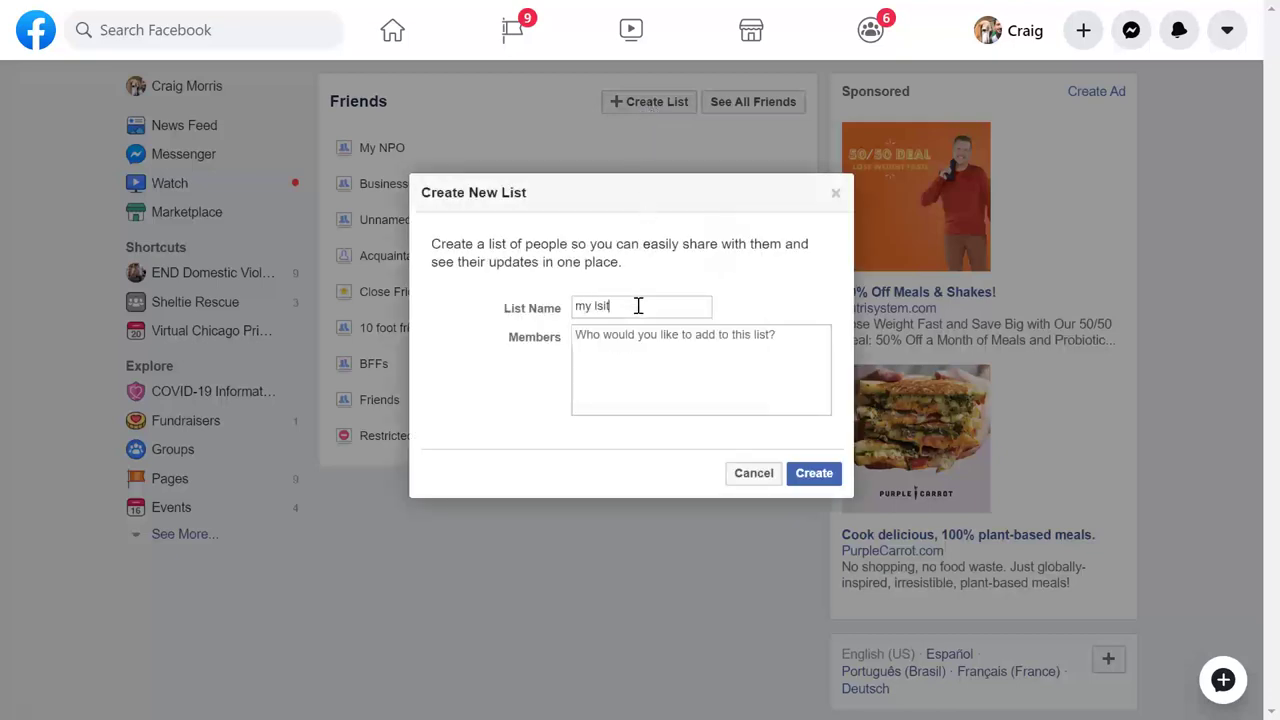
key(BackSpace)
key(BackSpace)
key(BackSpace)
text(ist)
key(Tab)
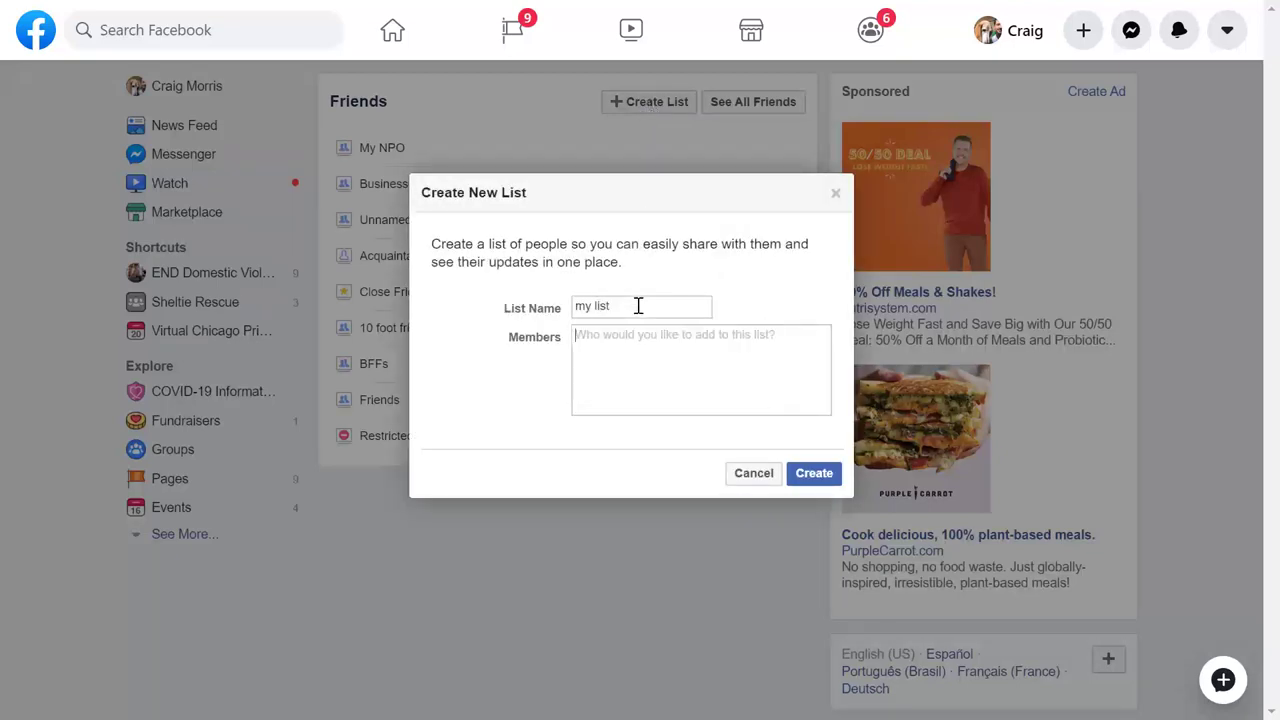
Try out the member search with "non", clear the entry and cancel the new list
text(non)
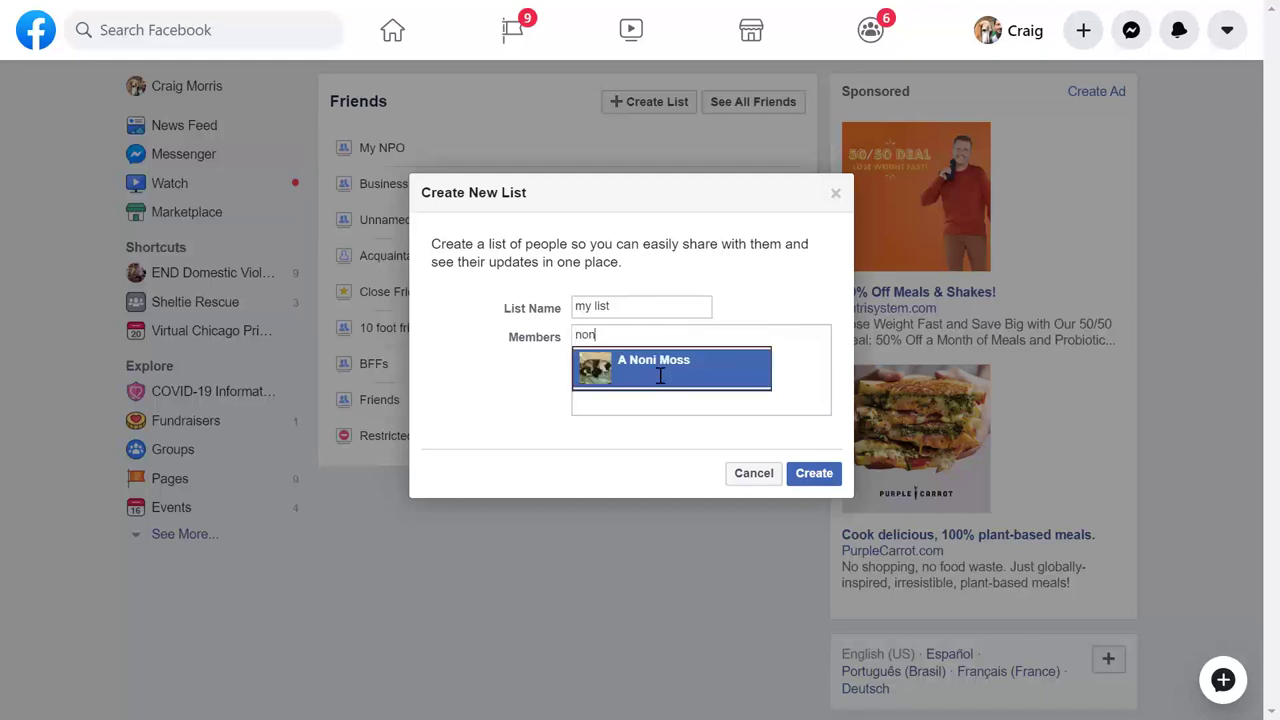
key(BackSpace)
key(BackSpace)
key(BackSpace)
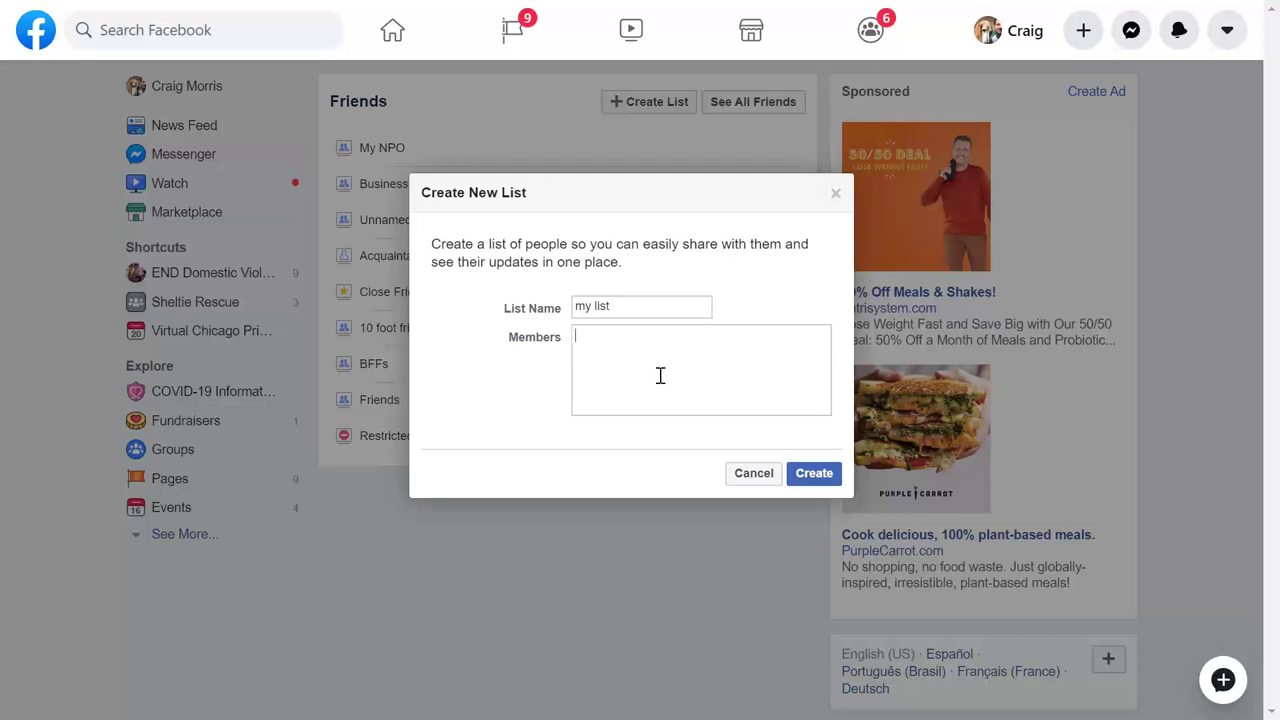
click(738, 477)
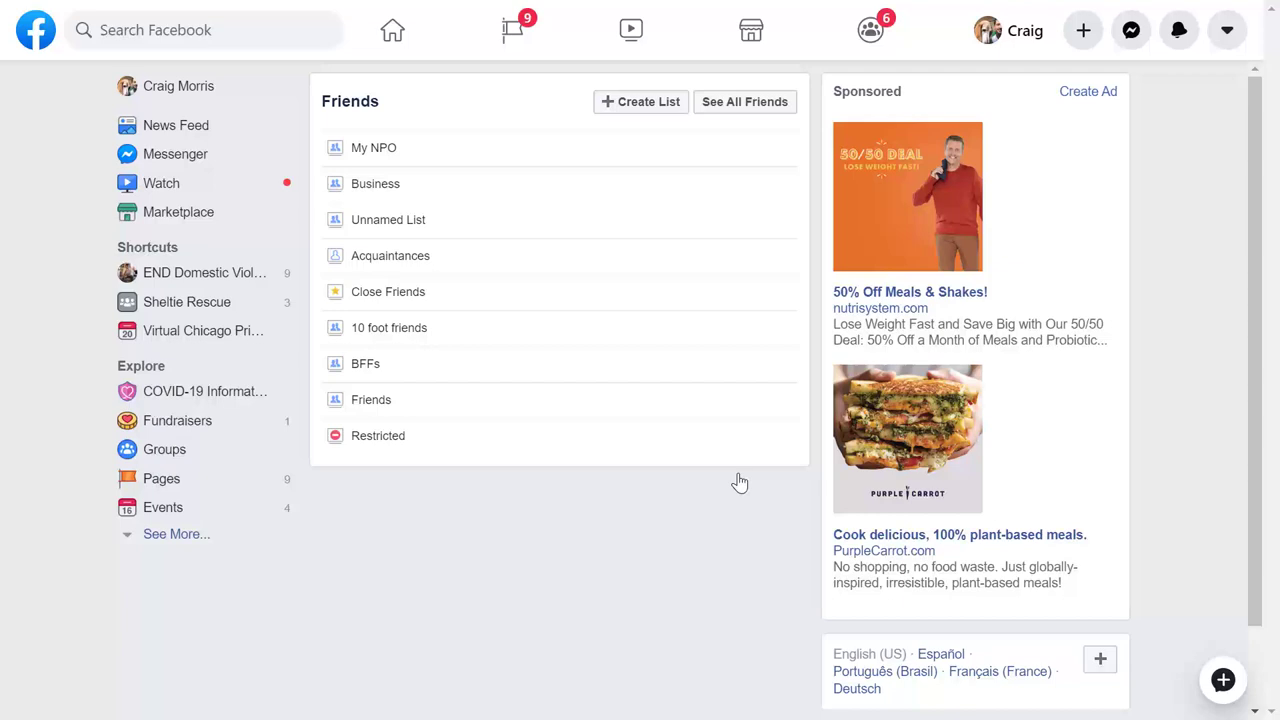
Switch to the Organic Donor Attraction Method 1 document, review its process and resources, and switch to the Direct Outreach slide
key(alt+Tab)
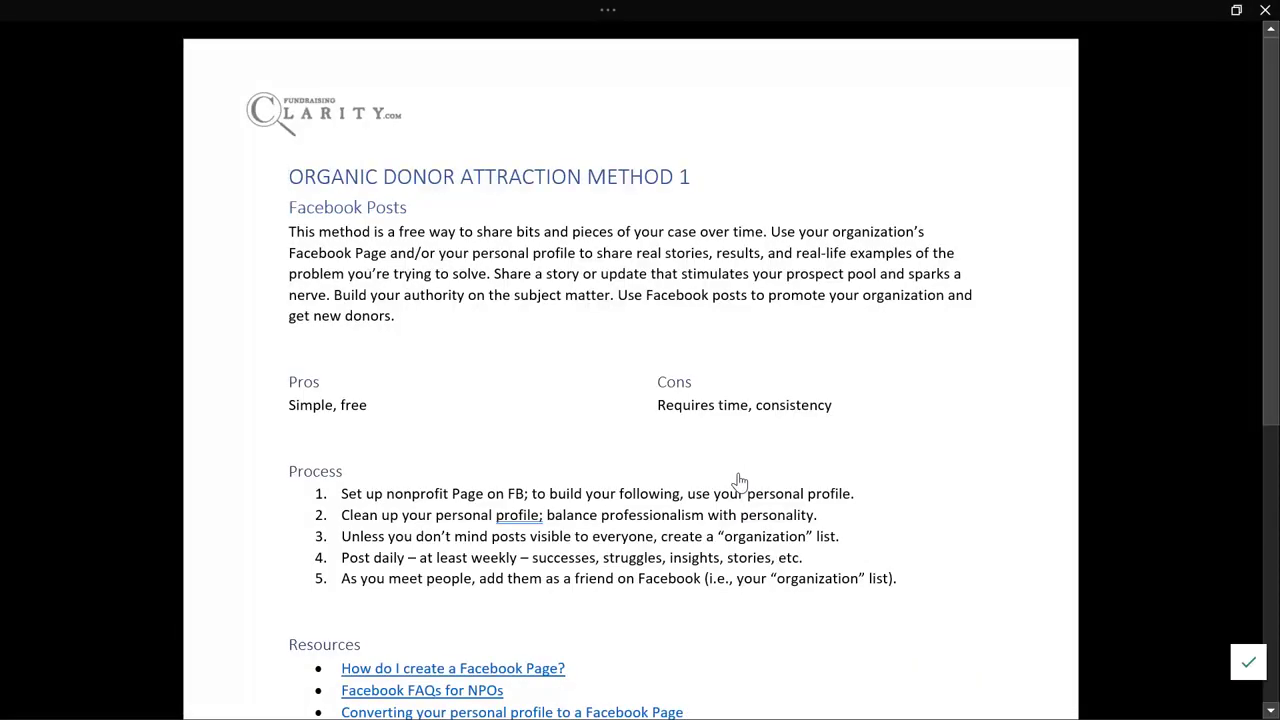
scroll(740, 473, down, 3)
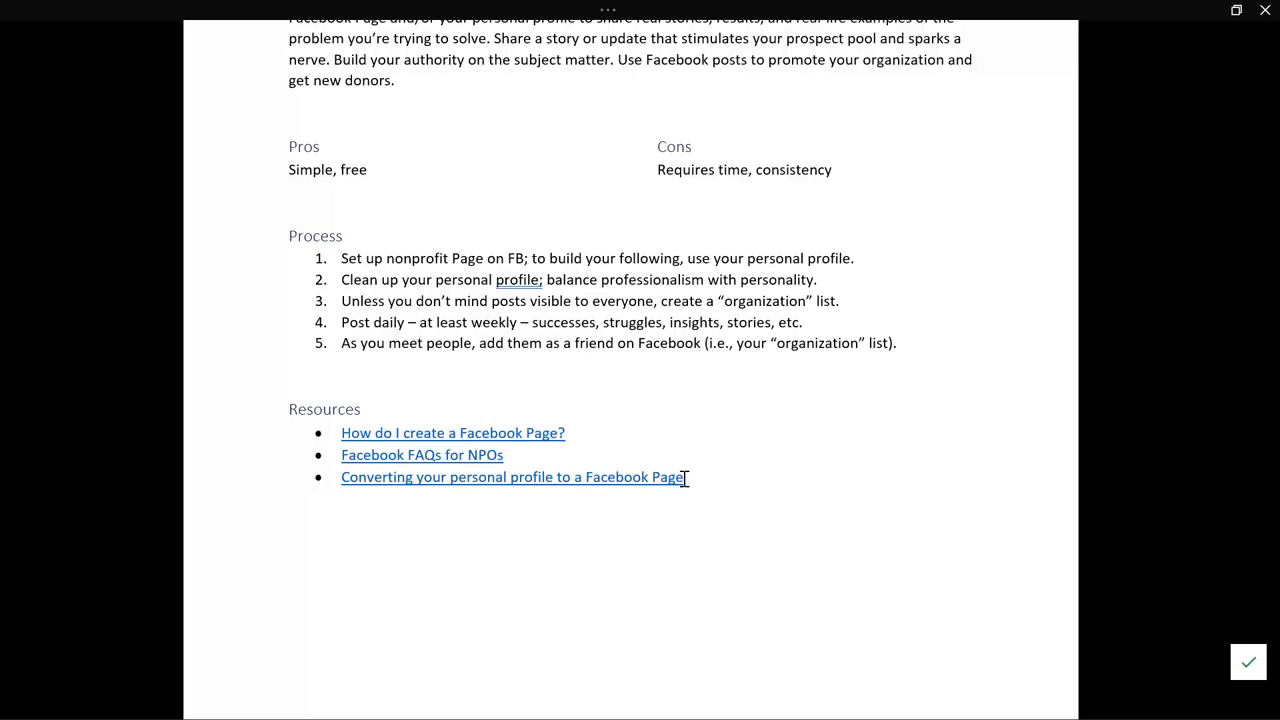
key(alt+Tab)
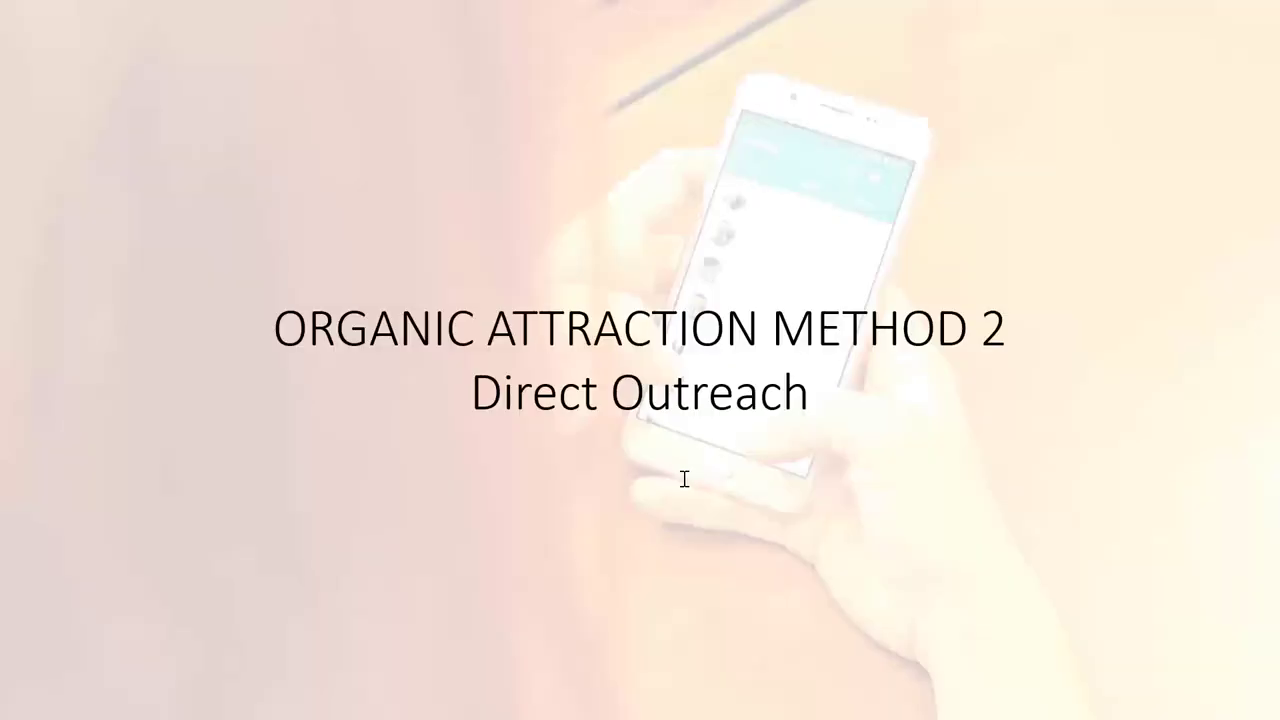